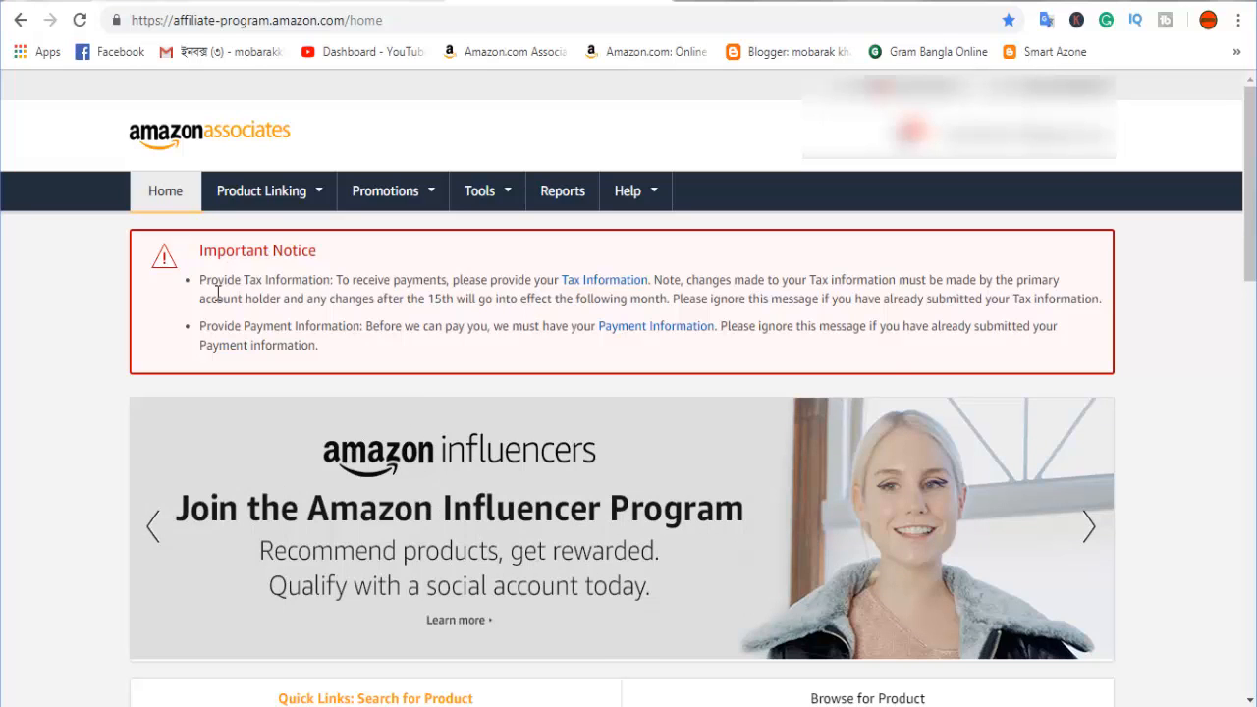
Open the Tax Information interview linked in the Important Notice
drag(188, 251, 335, 250)
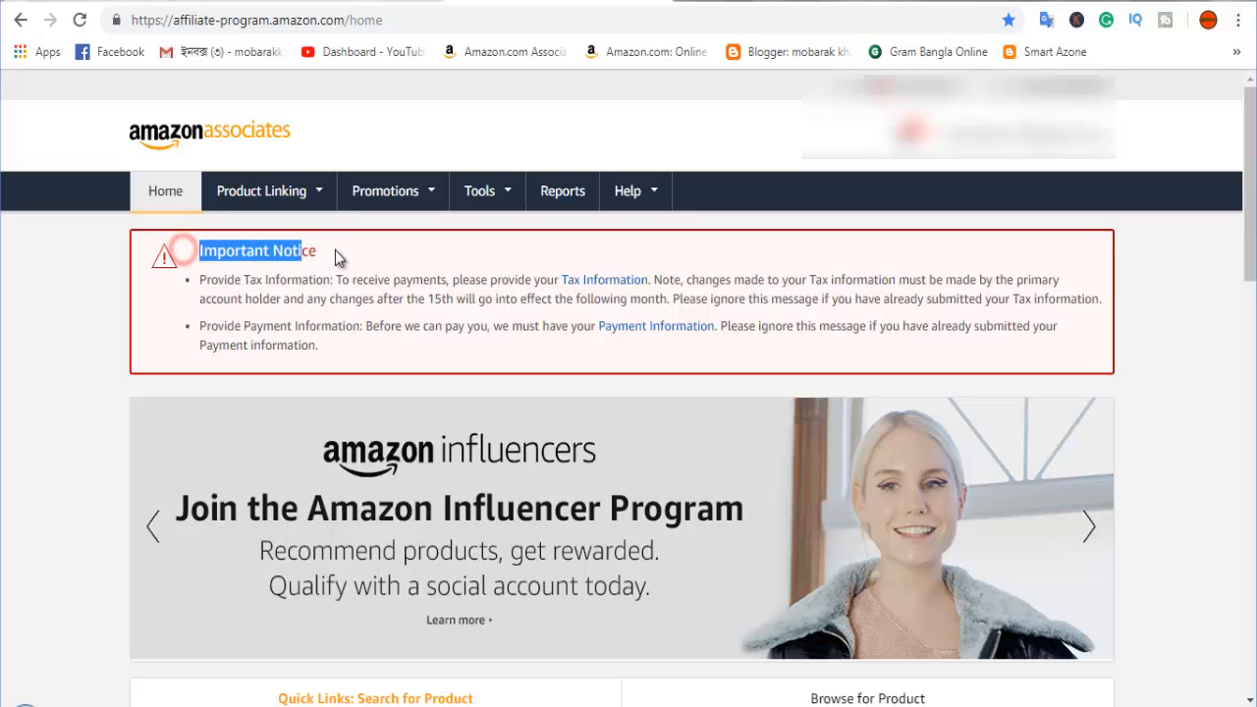
click(338, 252)
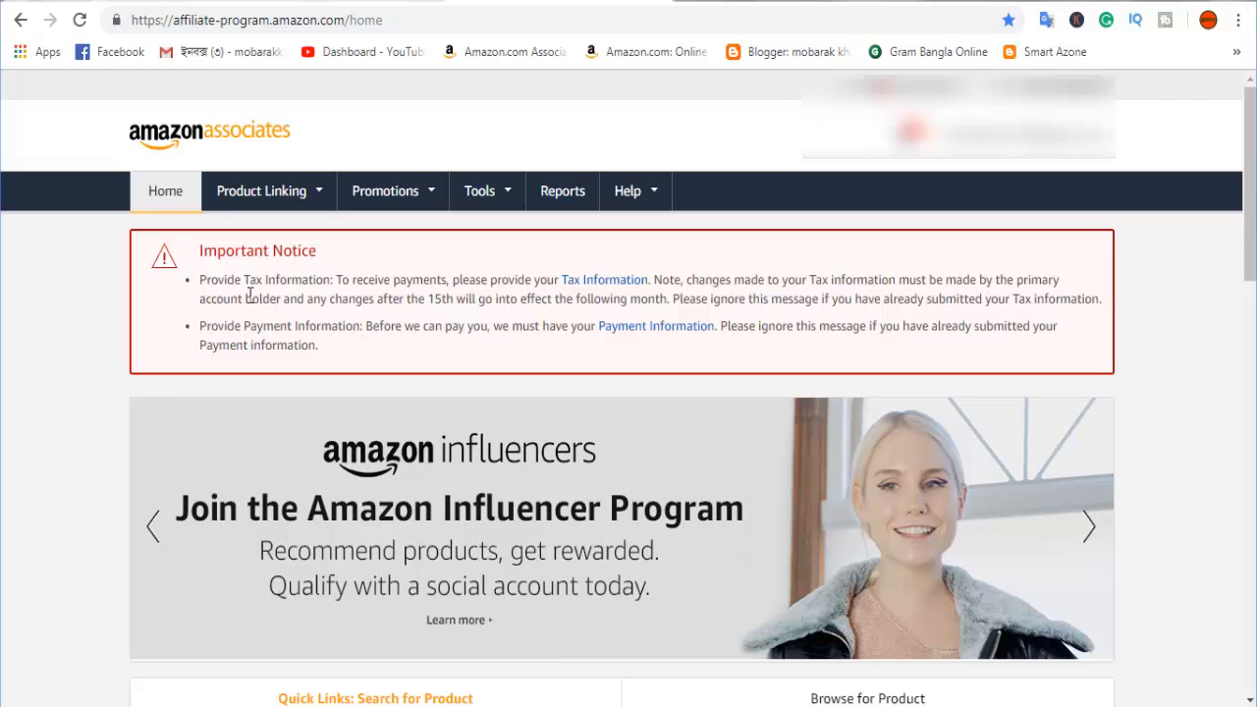
drag(173, 250, 338, 257)
click(338, 251)
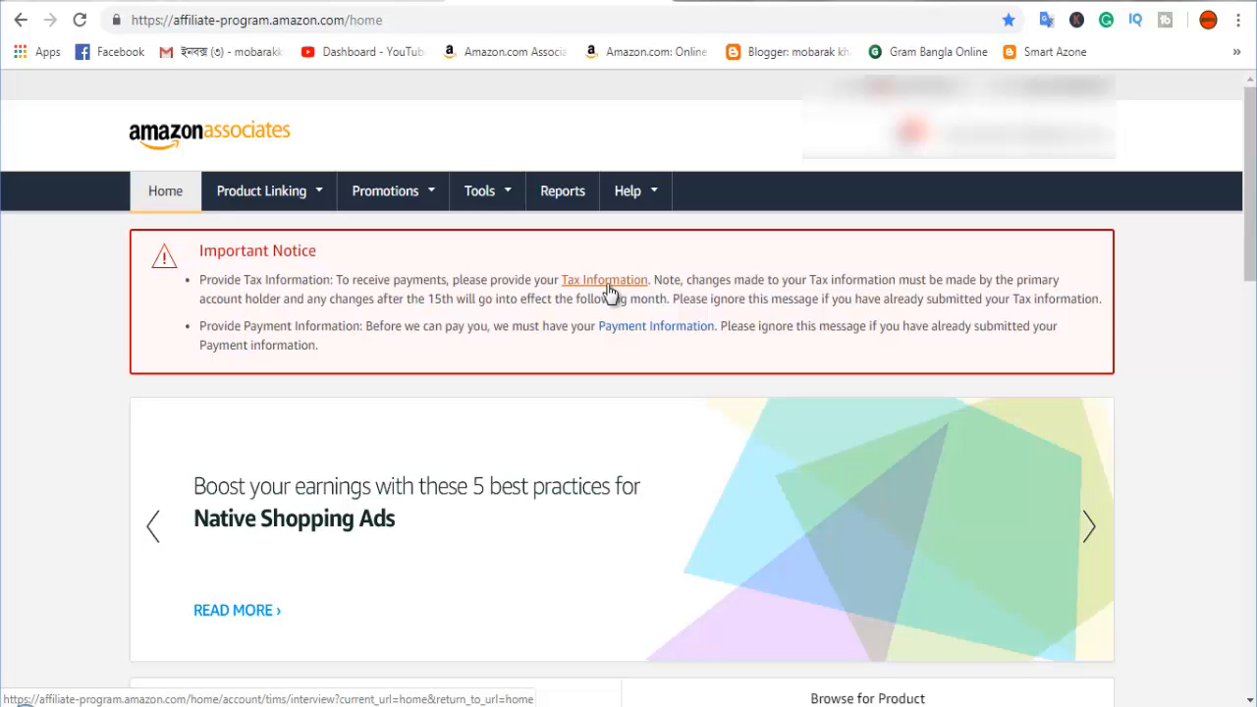
click(609, 286)
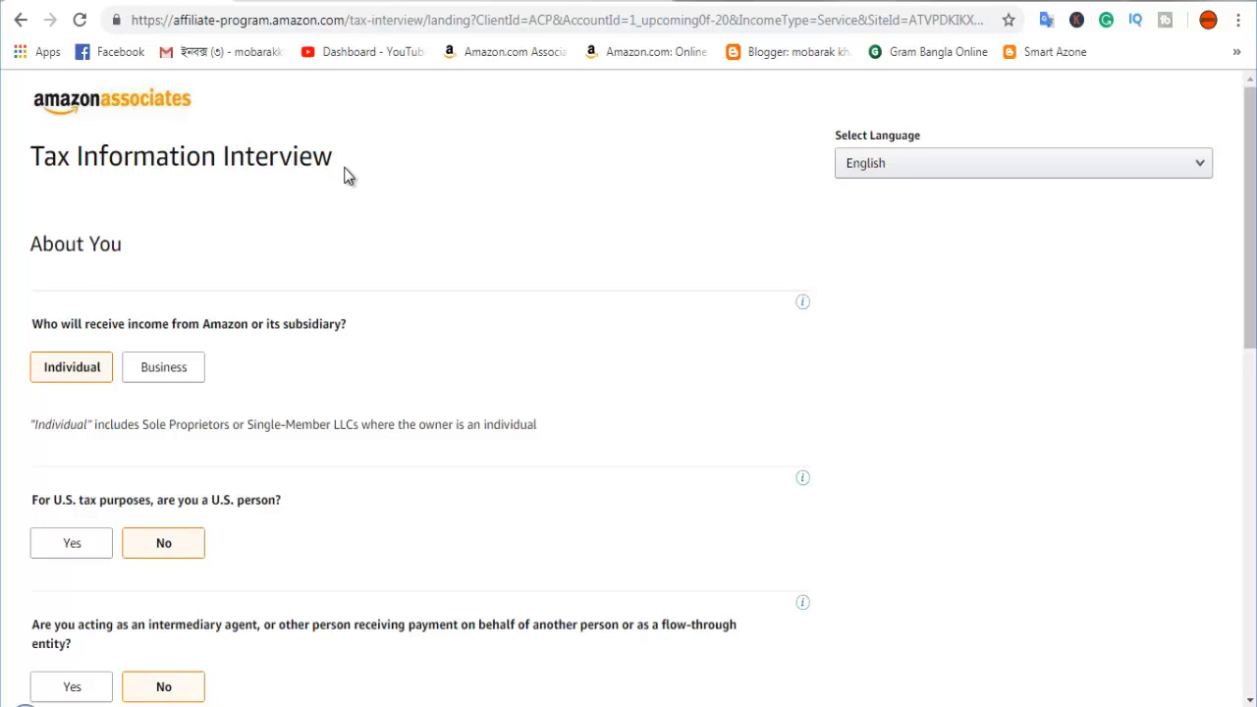
Choose Bangladesh as the country of citizenship in the Tax Identity Information section, keeping the About You answers as they are
scroll(347, 194, down, 1)
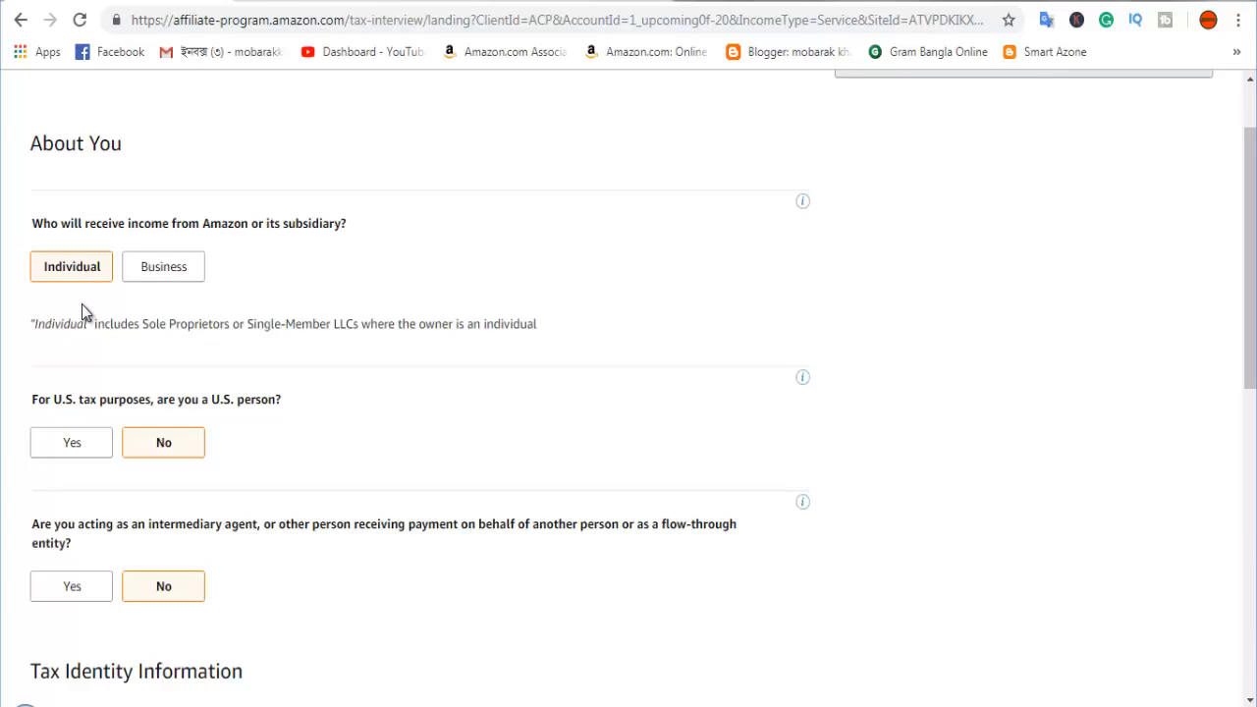
scroll(82, 312, down, 1)
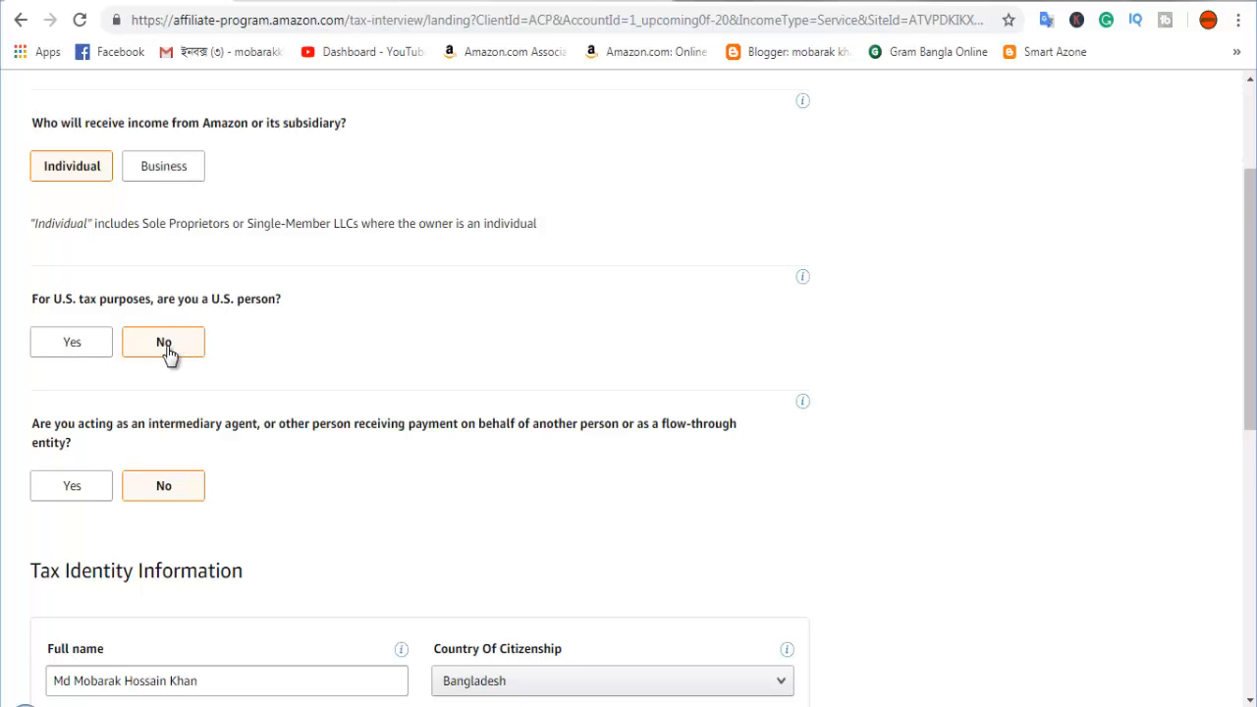
scroll(201, 349, down, 1)
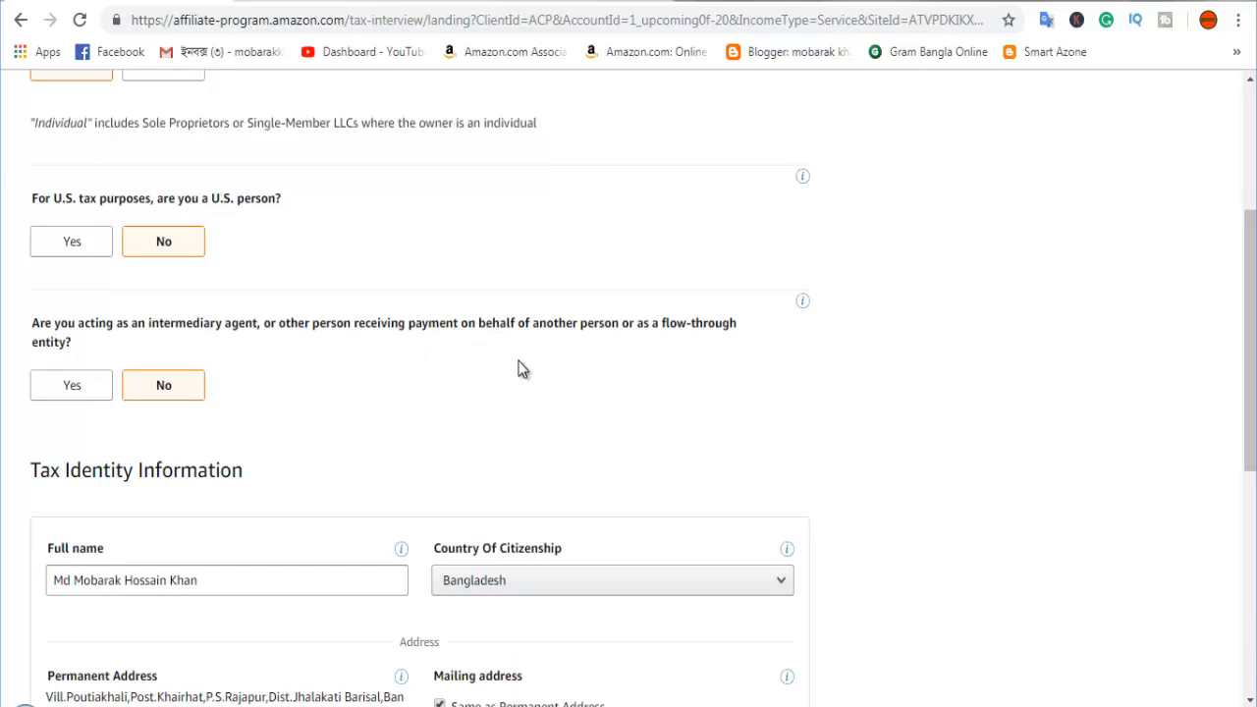
scroll(223, 423, down, 1)
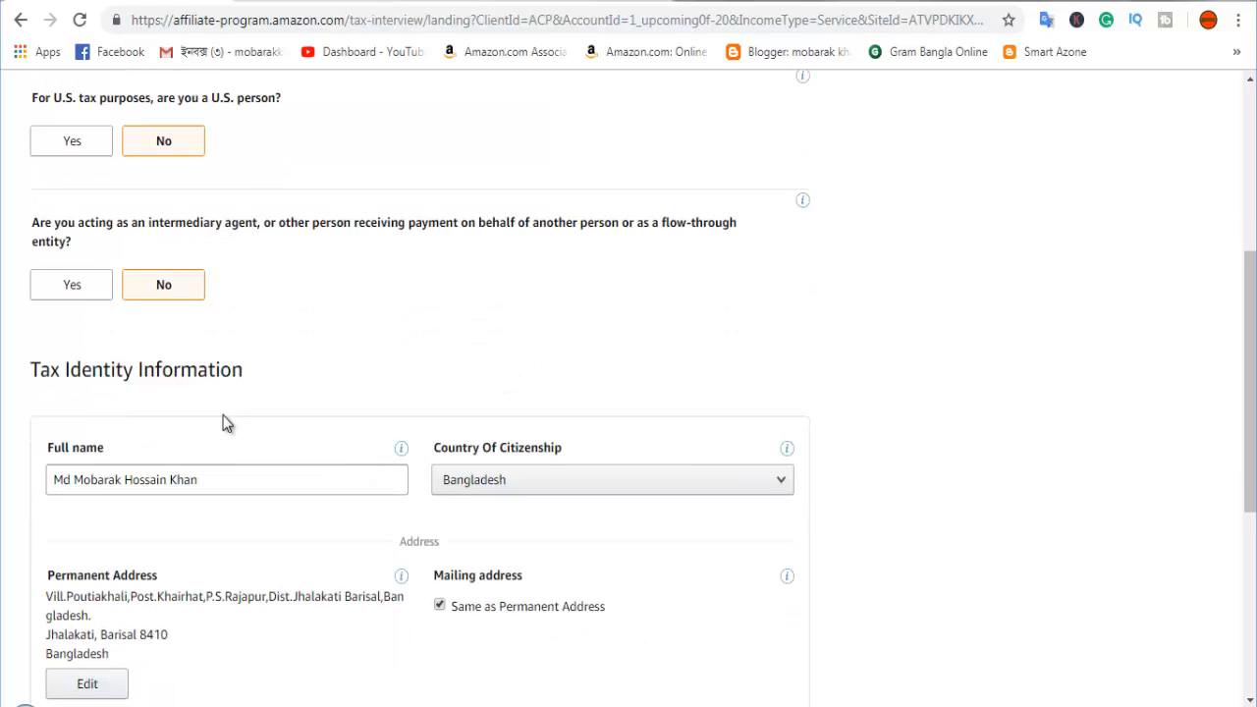
scroll(222, 422, down, 1)
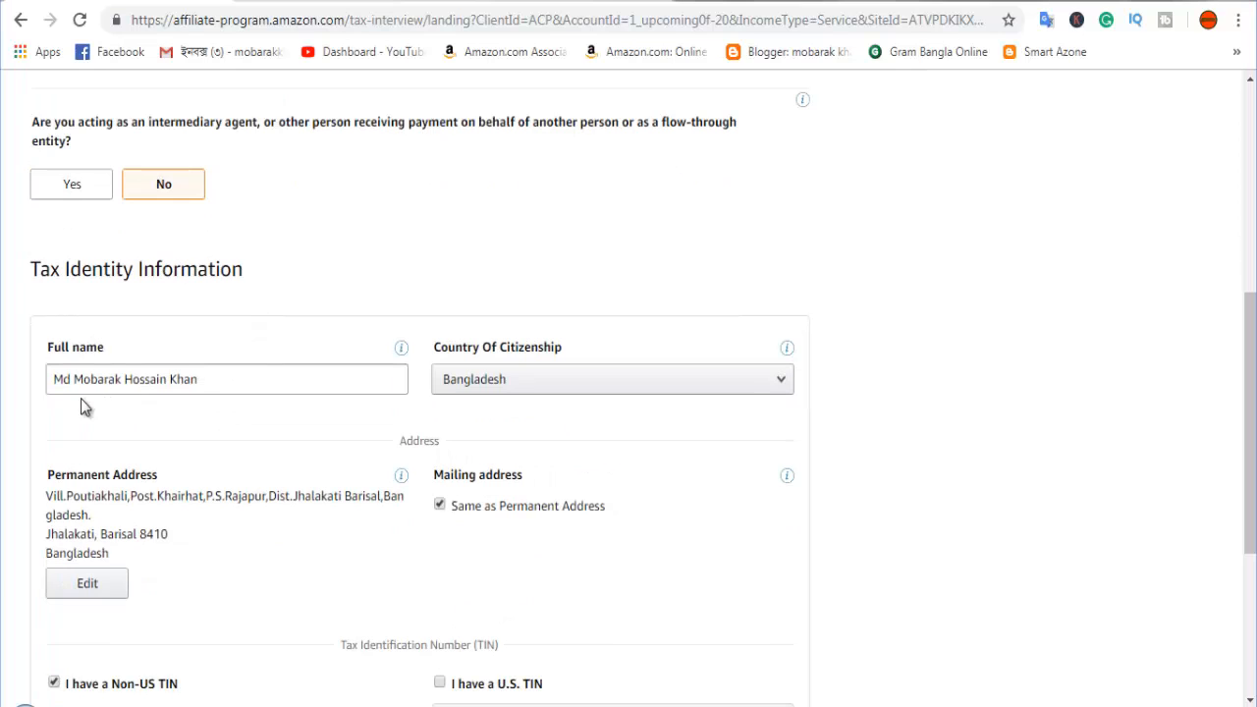
scroll(80, 399, down, 1)
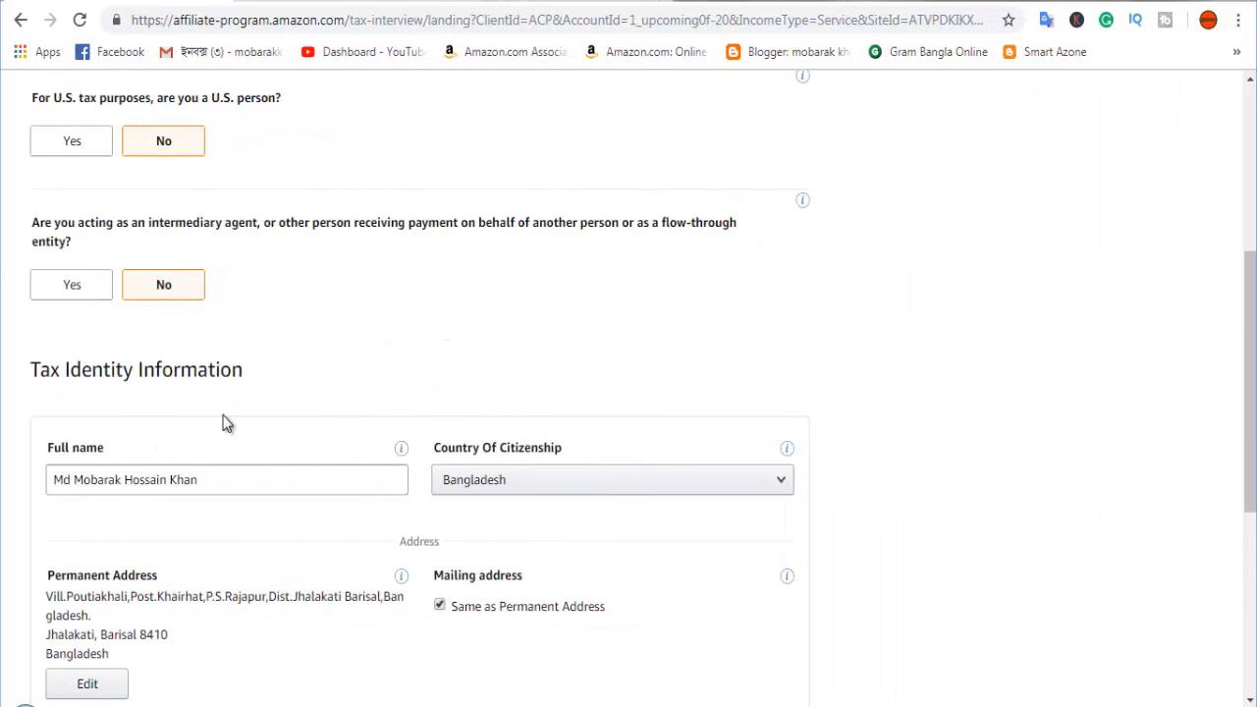
scroll(224, 422, down, 1)
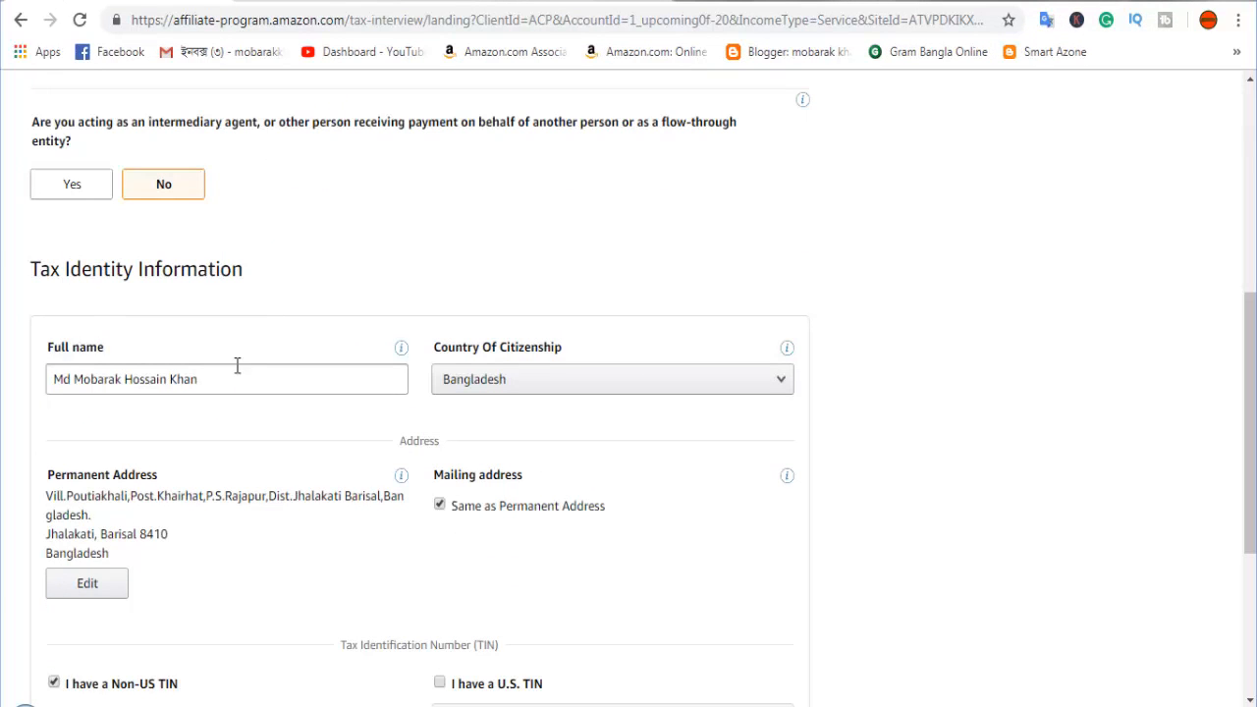
scroll(80, 399, down, 1)
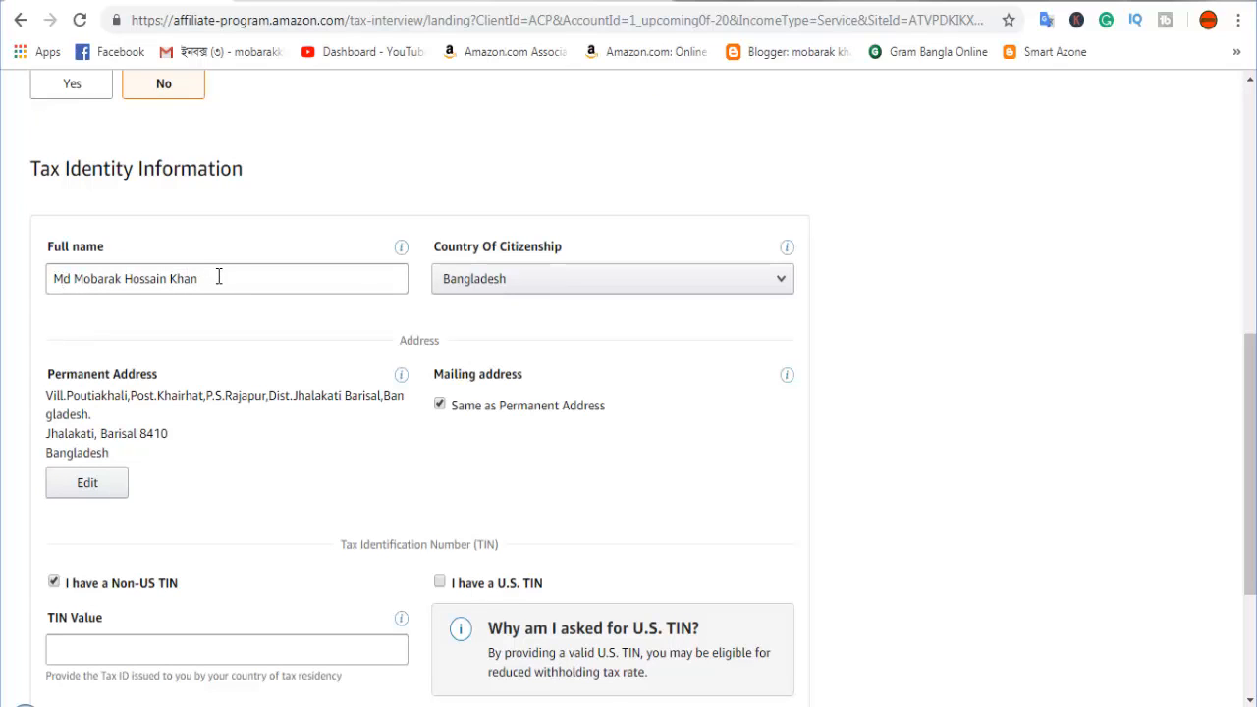
click(782, 283)
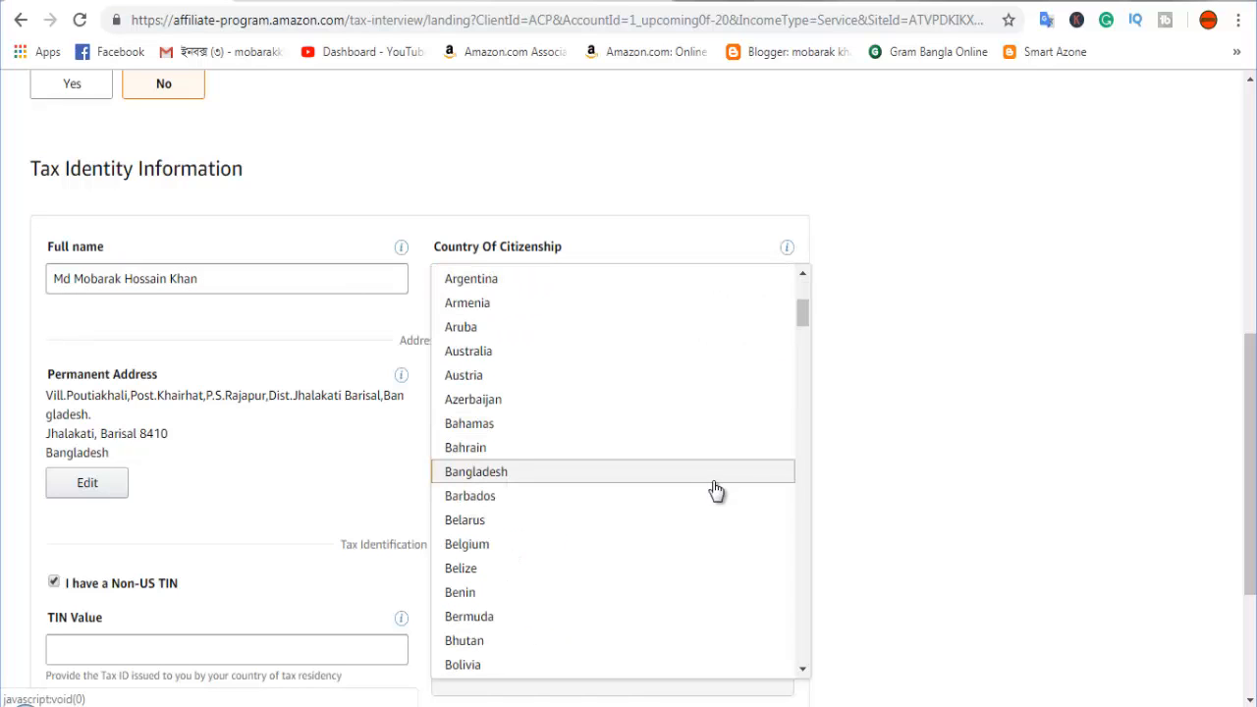
click(700, 479)
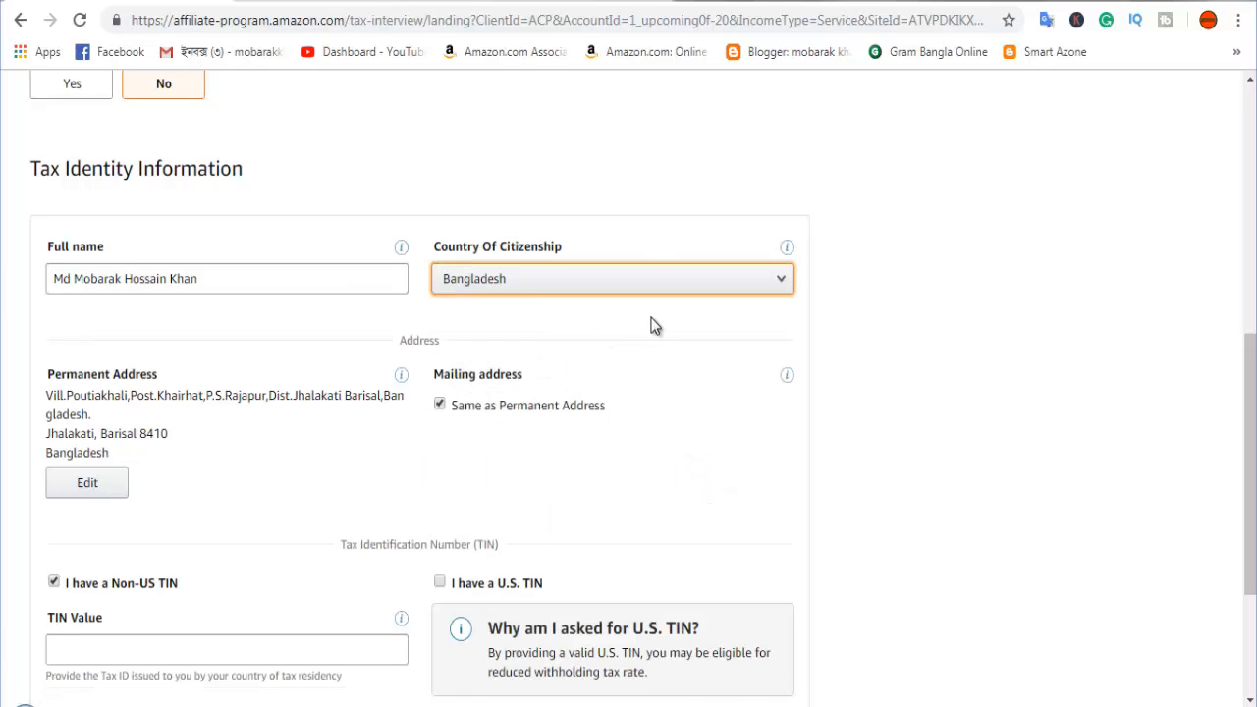
Keep the non-US TIN option ticked, enter the tax identification number as the TIN value and continue
scroll(127, 418, down, 1)
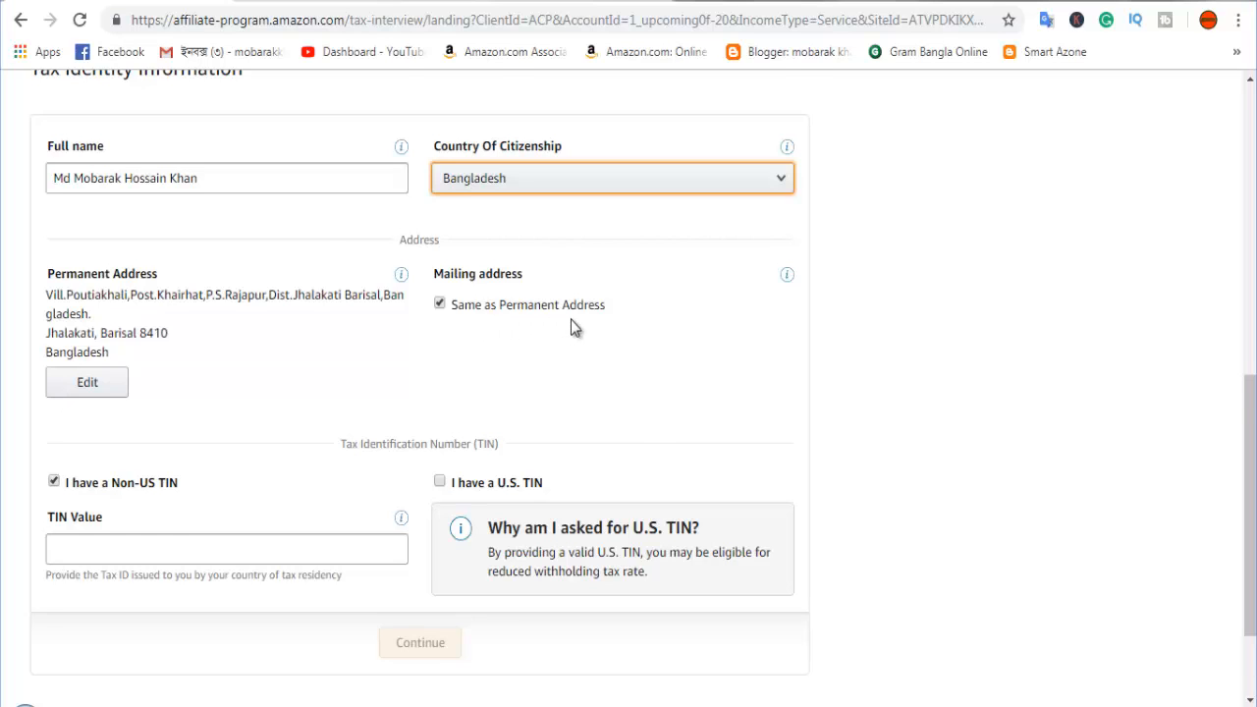
scroll(570, 319, down, 1)
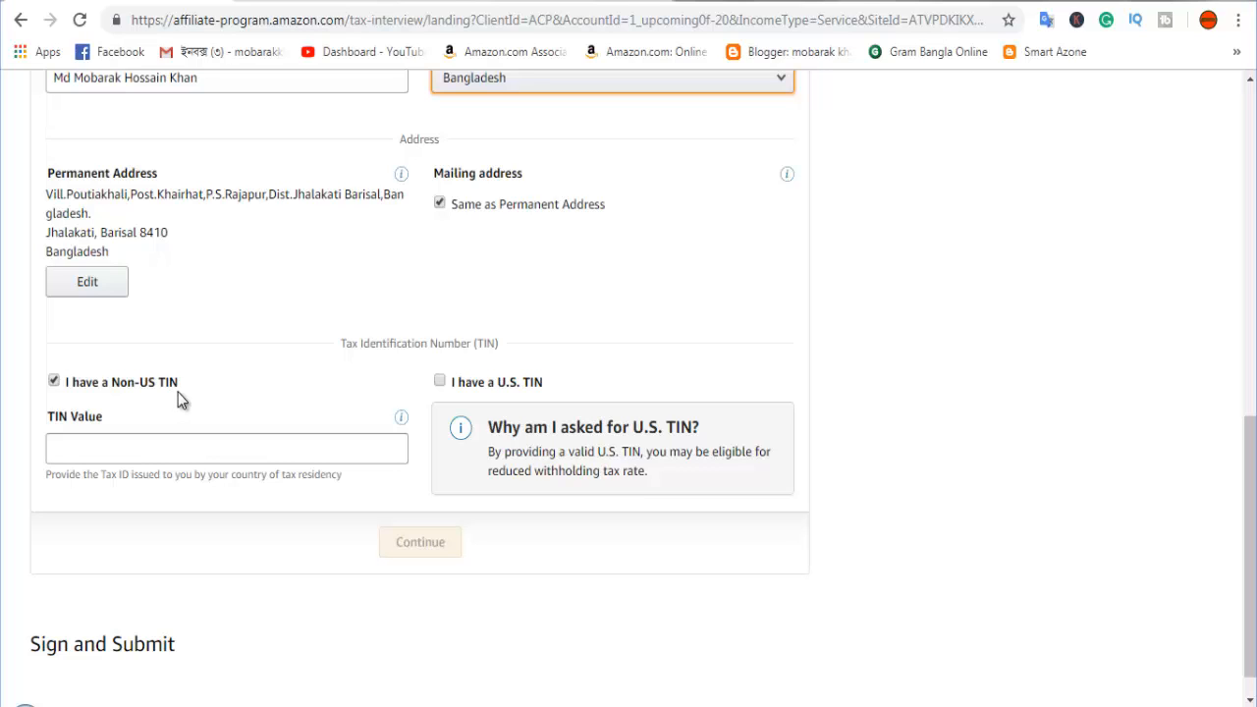
click(52, 381)
click(53, 382)
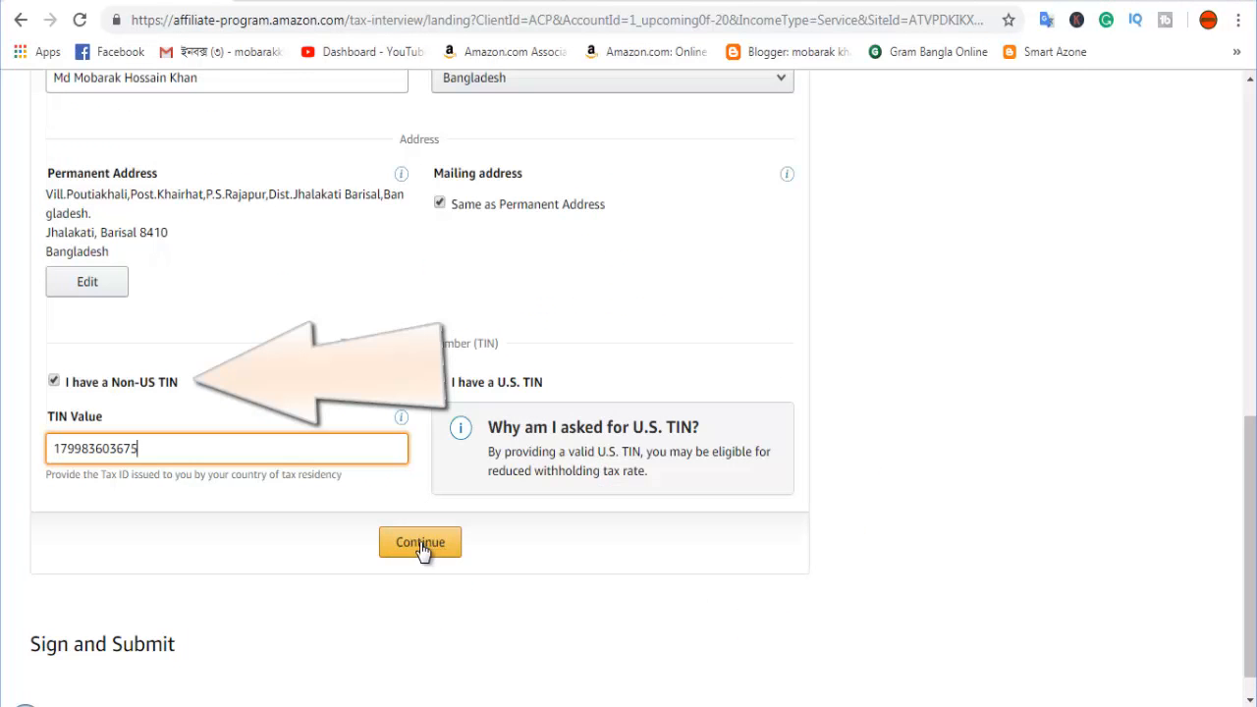
click(420, 546)
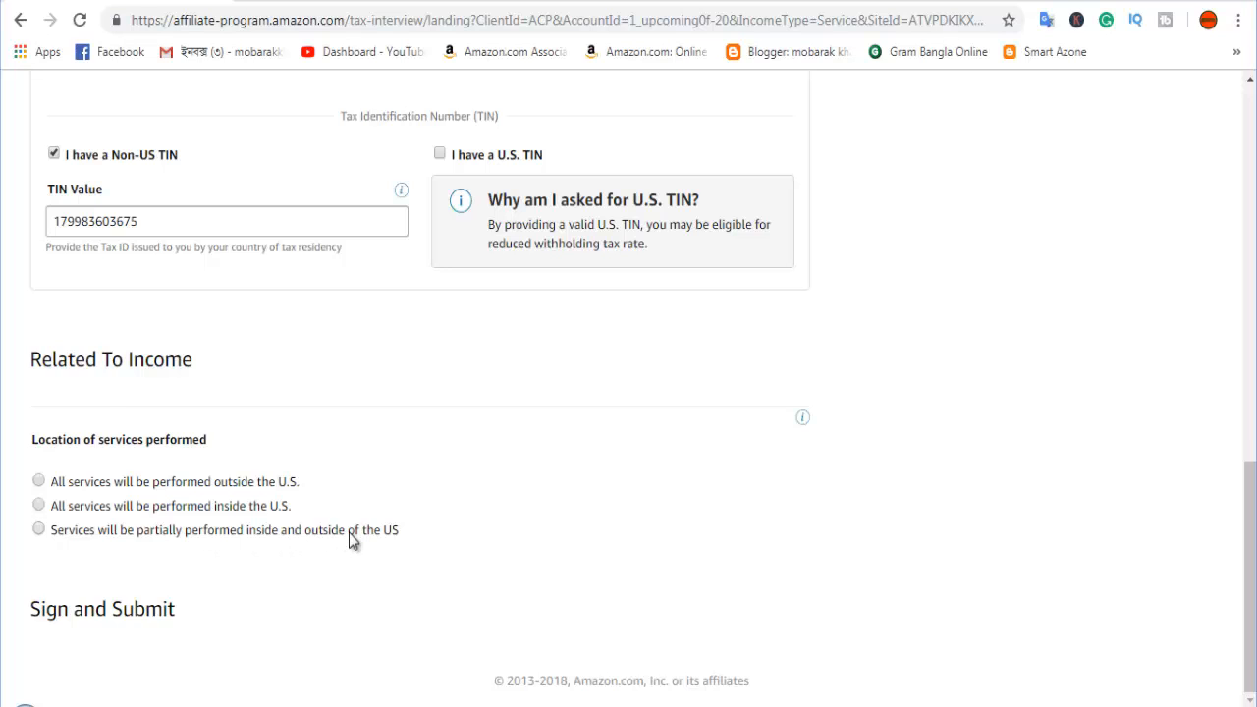
Declare that all services will be performed outside the U.S. as the location of services performed
scroll(349, 532, down, 2)
click(38, 280)
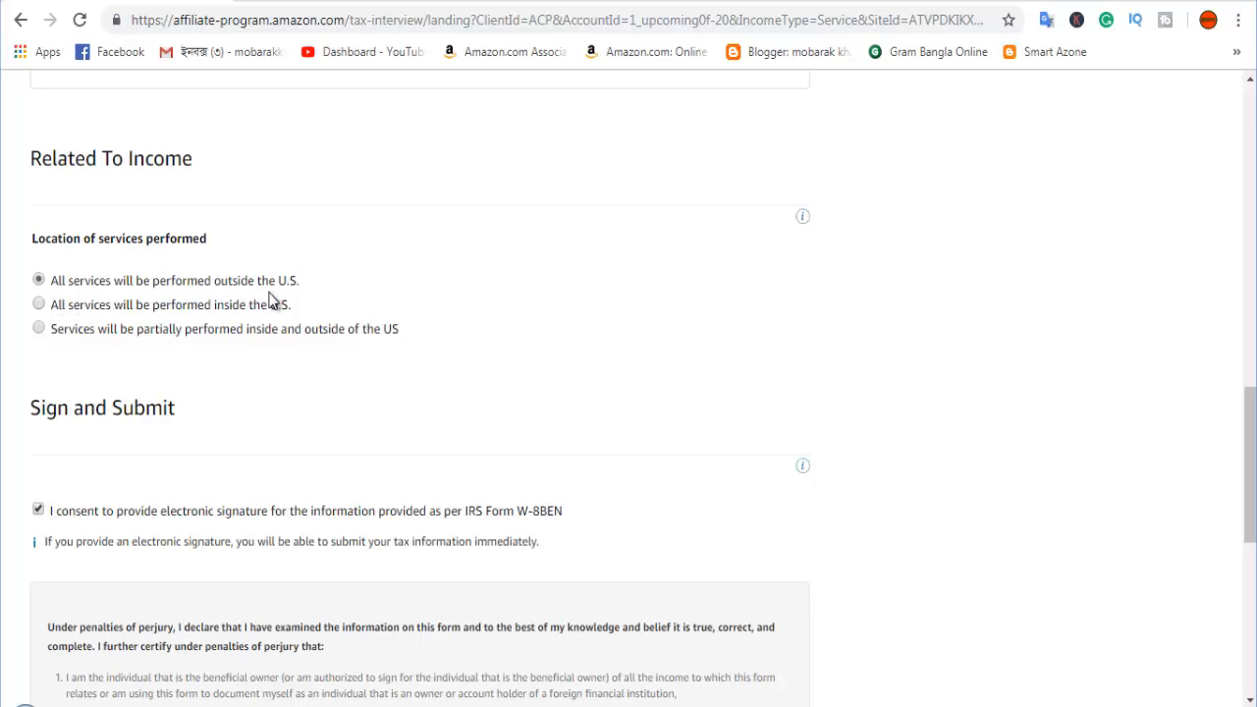
Sign the electronic W-8BEN declaration by entering the account holder's full name in the signature field
scroll(317, 441, down, 2)
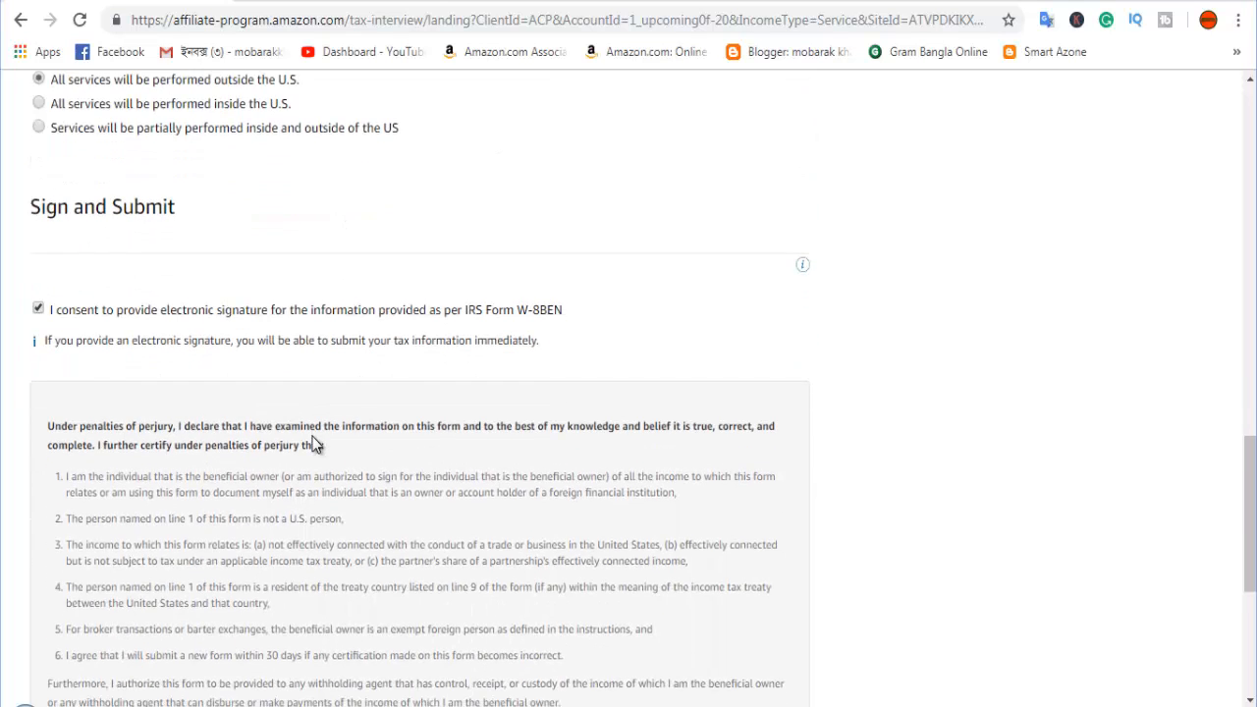
scroll(315, 442, down, 2)
scroll(312, 436, down, 2)
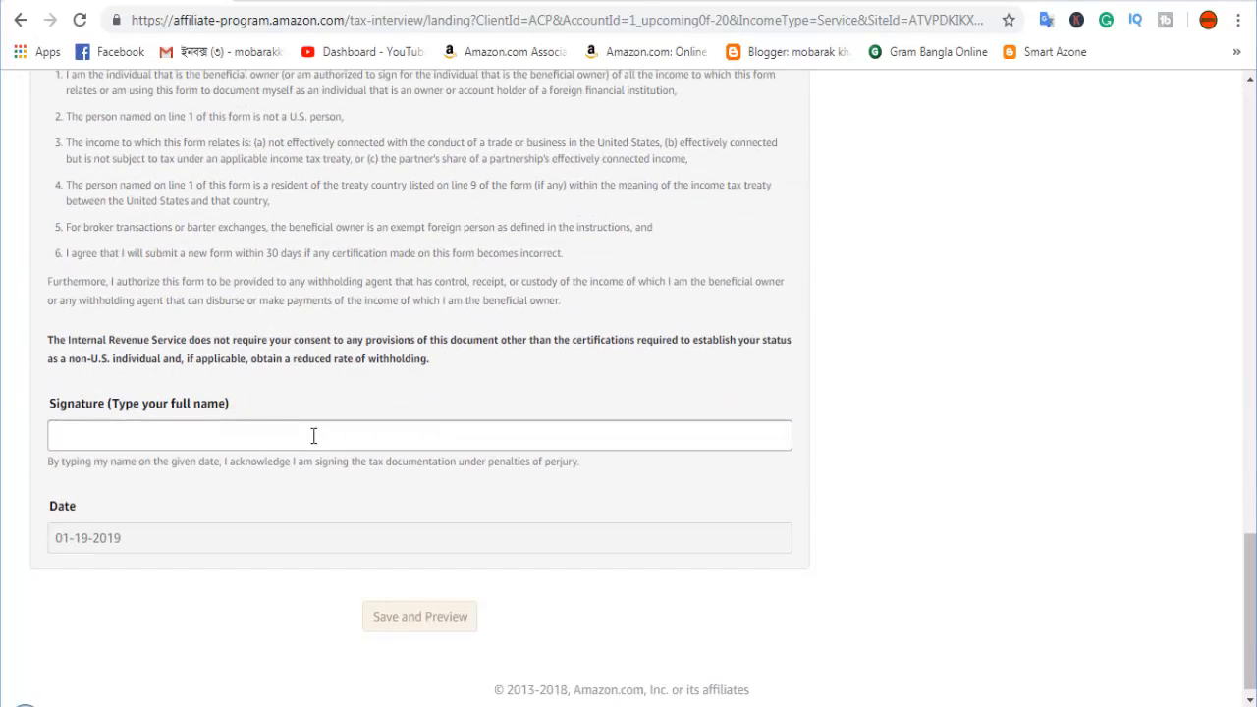
scroll(313, 435, up, 5)
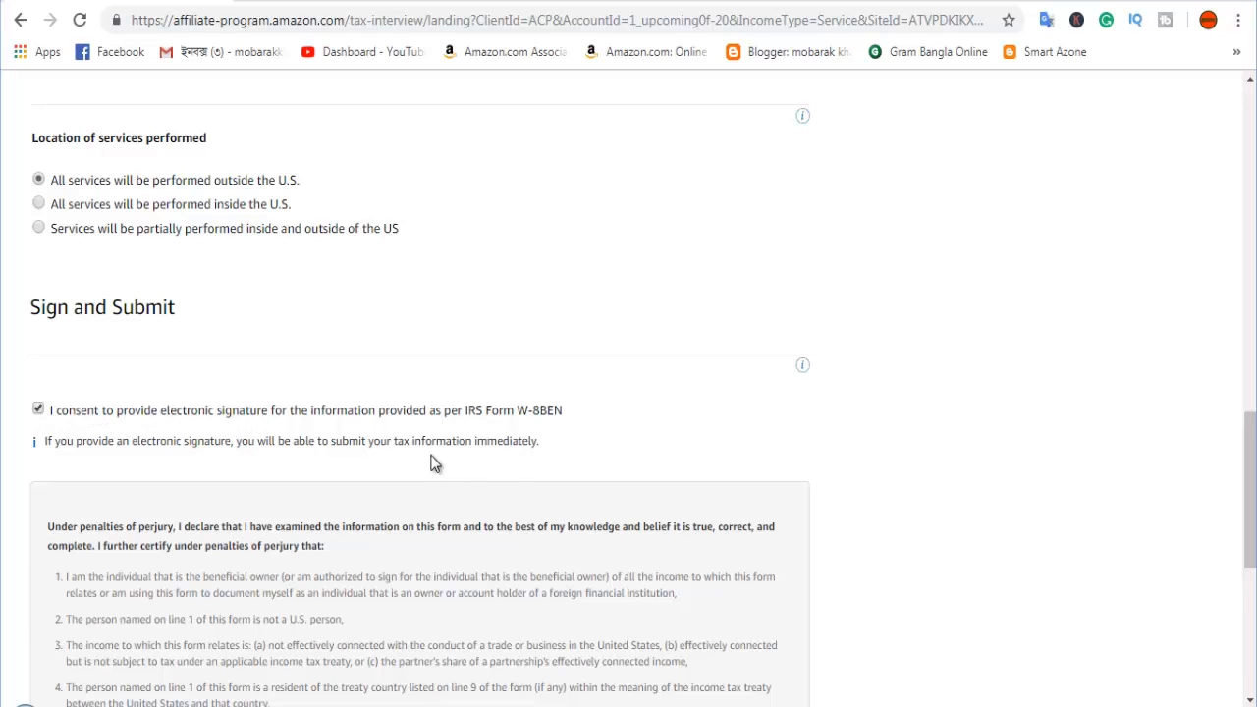
scroll(383, 498, down, 5)
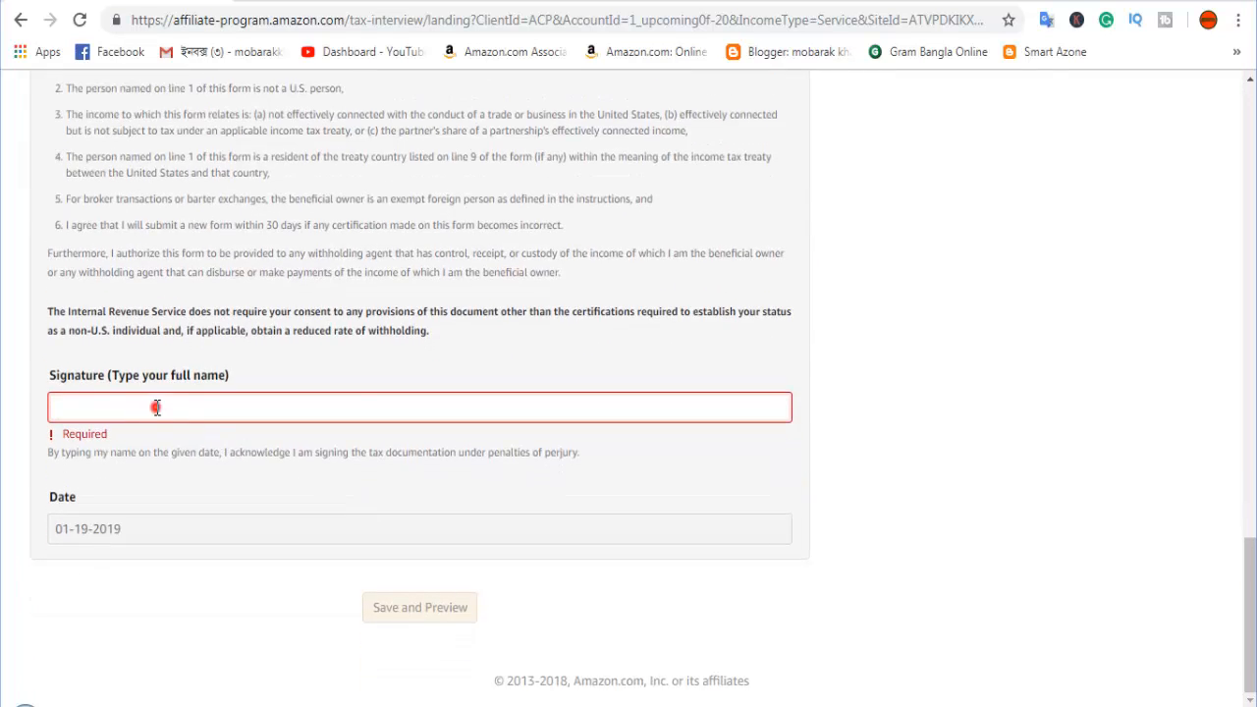
right_click(155, 408)
click(192, 530)
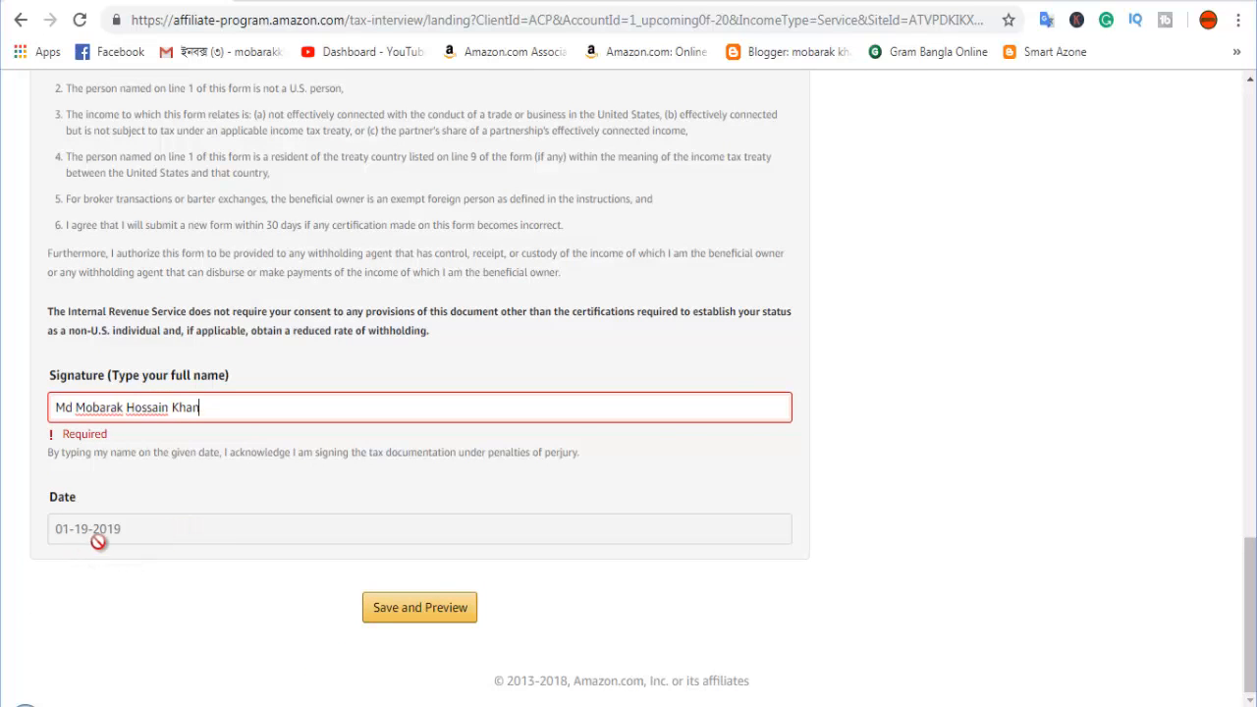
Save and preview the W-8BEN tax form, and submit it
click(421, 609)
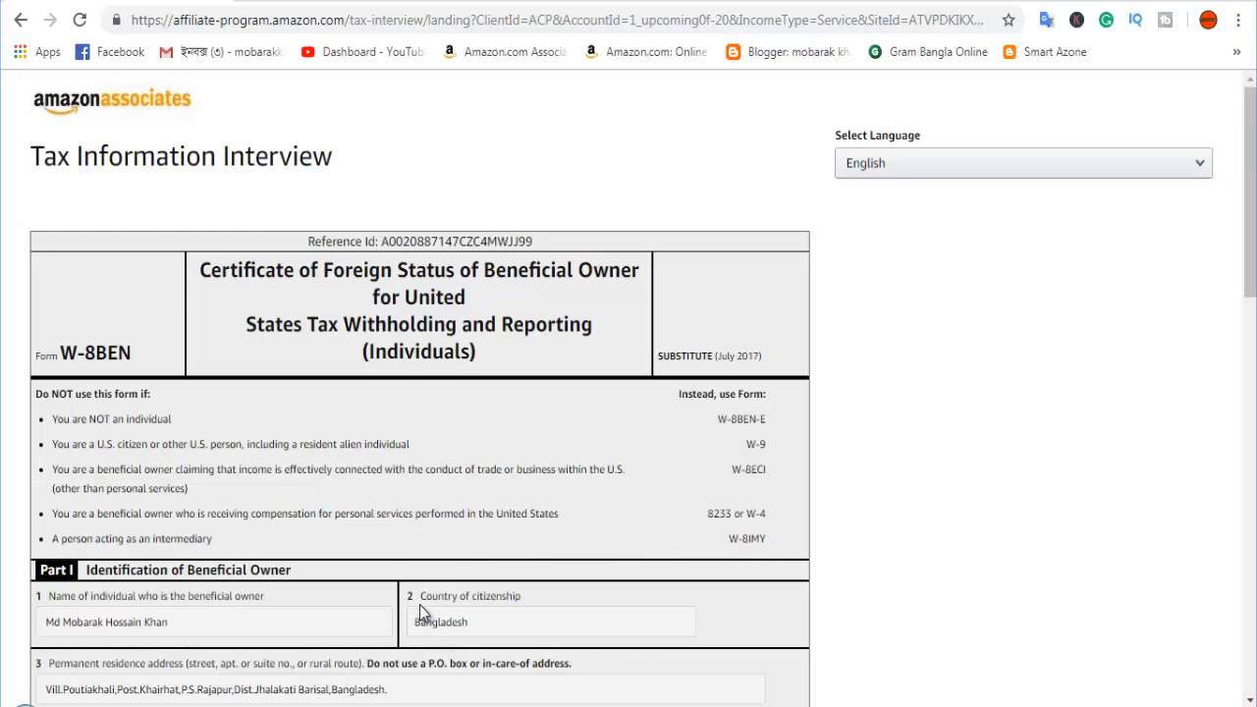
scroll(420, 605, down, 10)
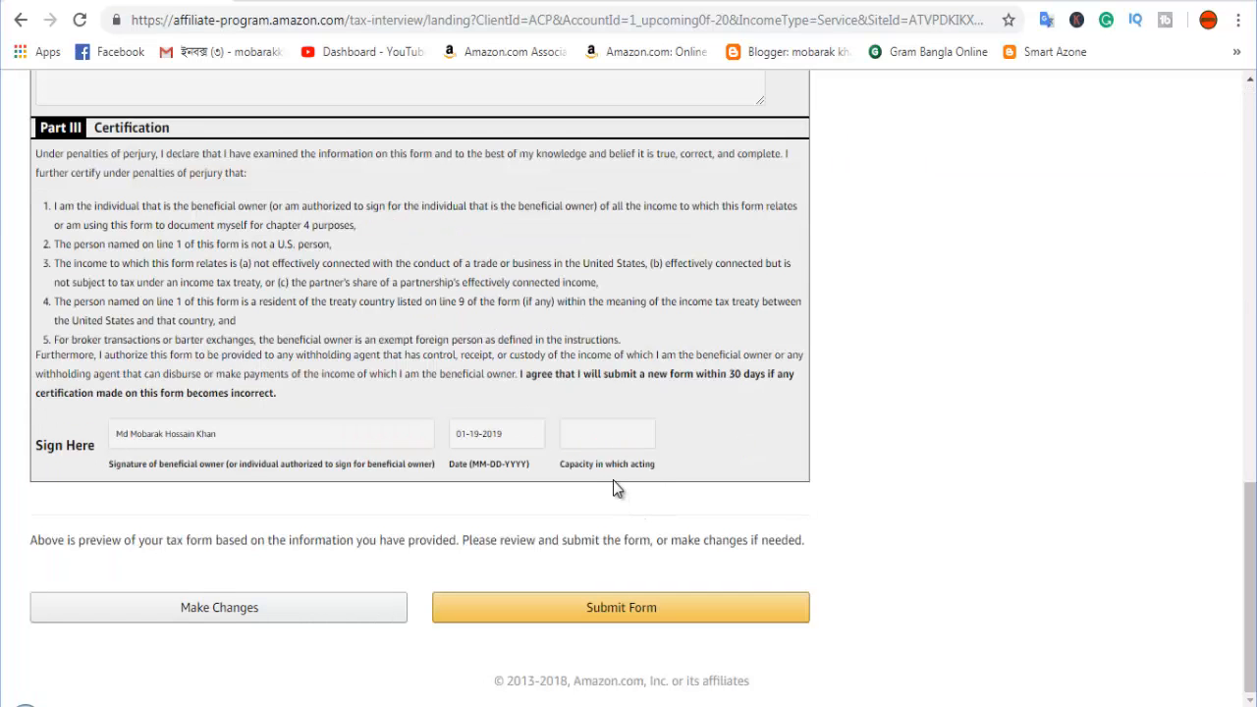
click(622, 609)
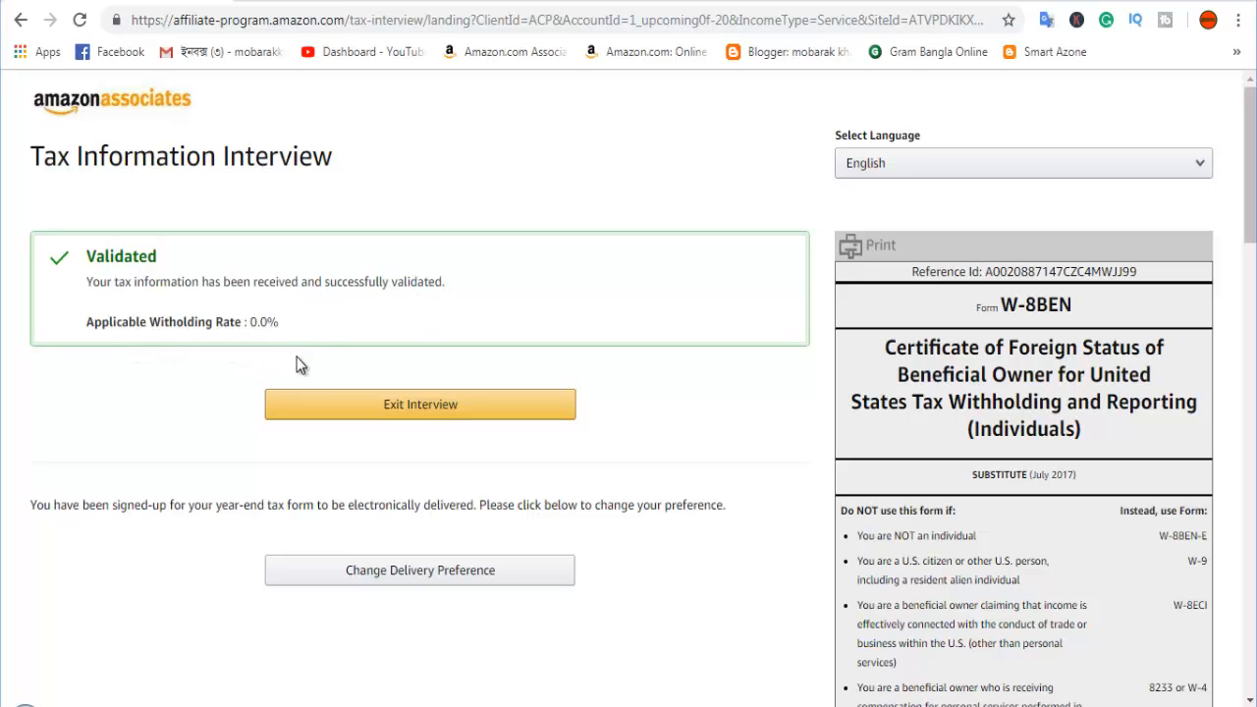
Look through the submitted W-8BEN form and exit the tax information interview
scroll(421, 419, down, 1)
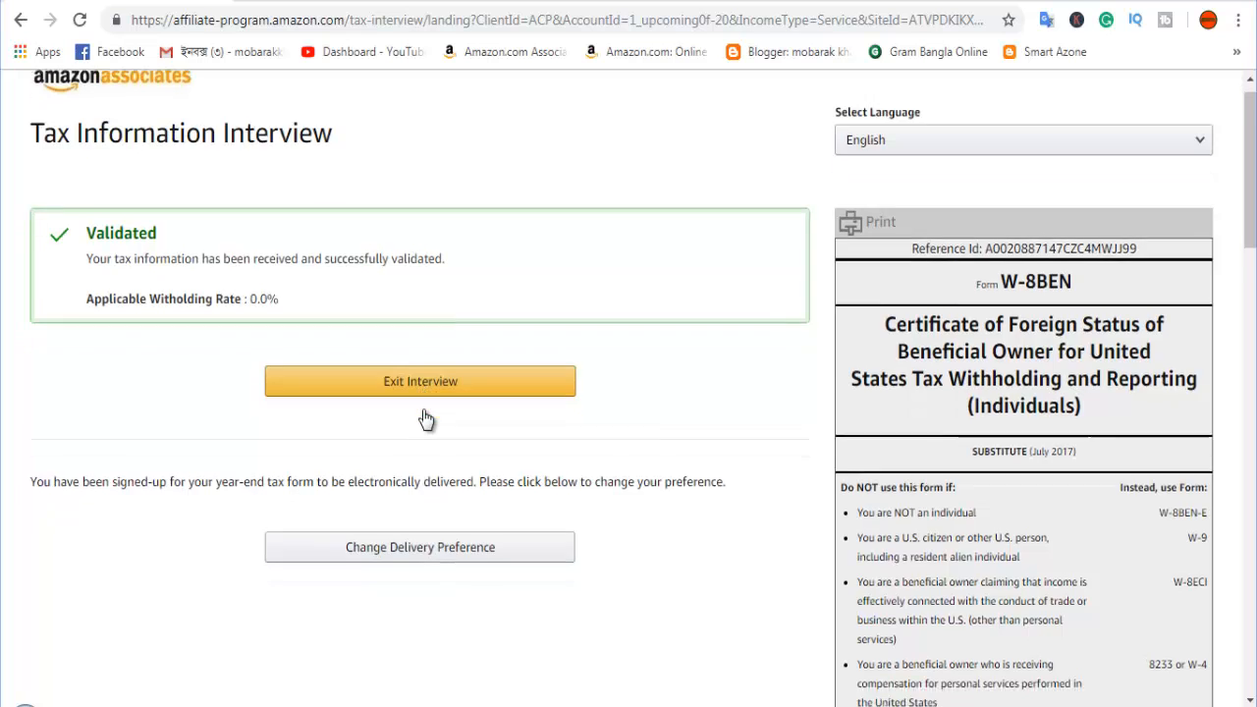
scroll(424, 412, up, 1)
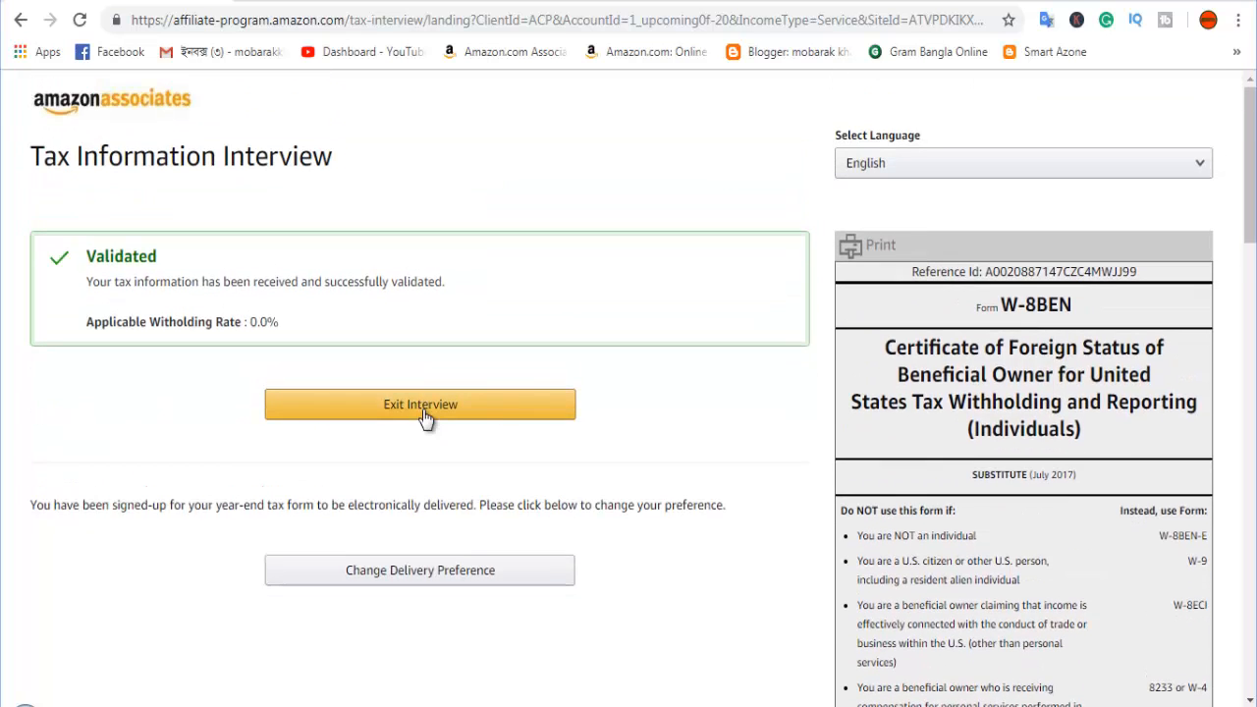
scroll(651, 458, down, 8)
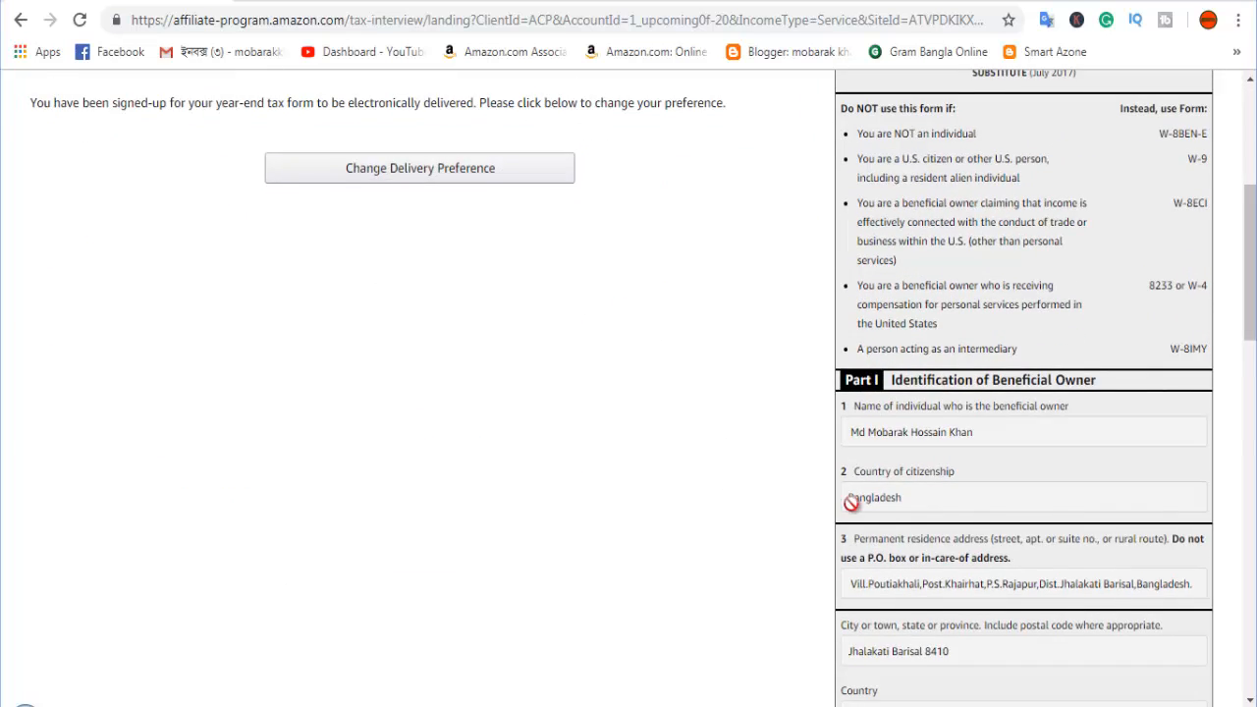
scroll(915, 522, down, 10)
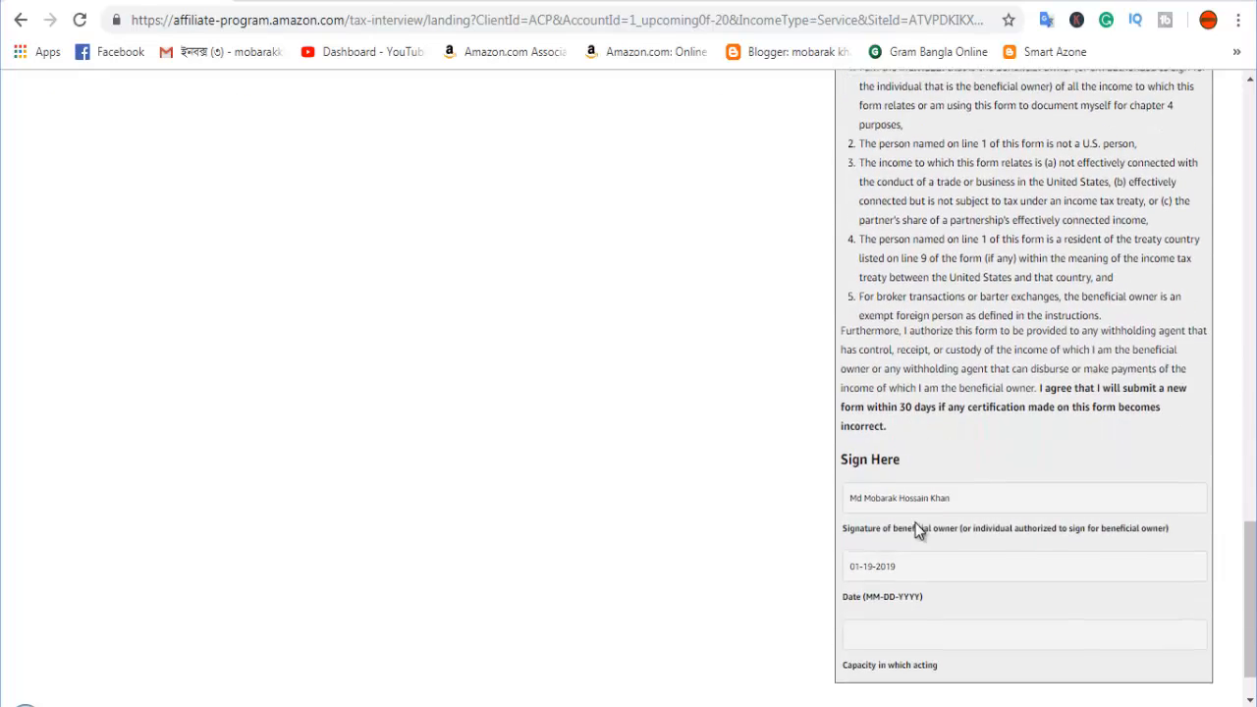
scroll(915, 522, up, 18)
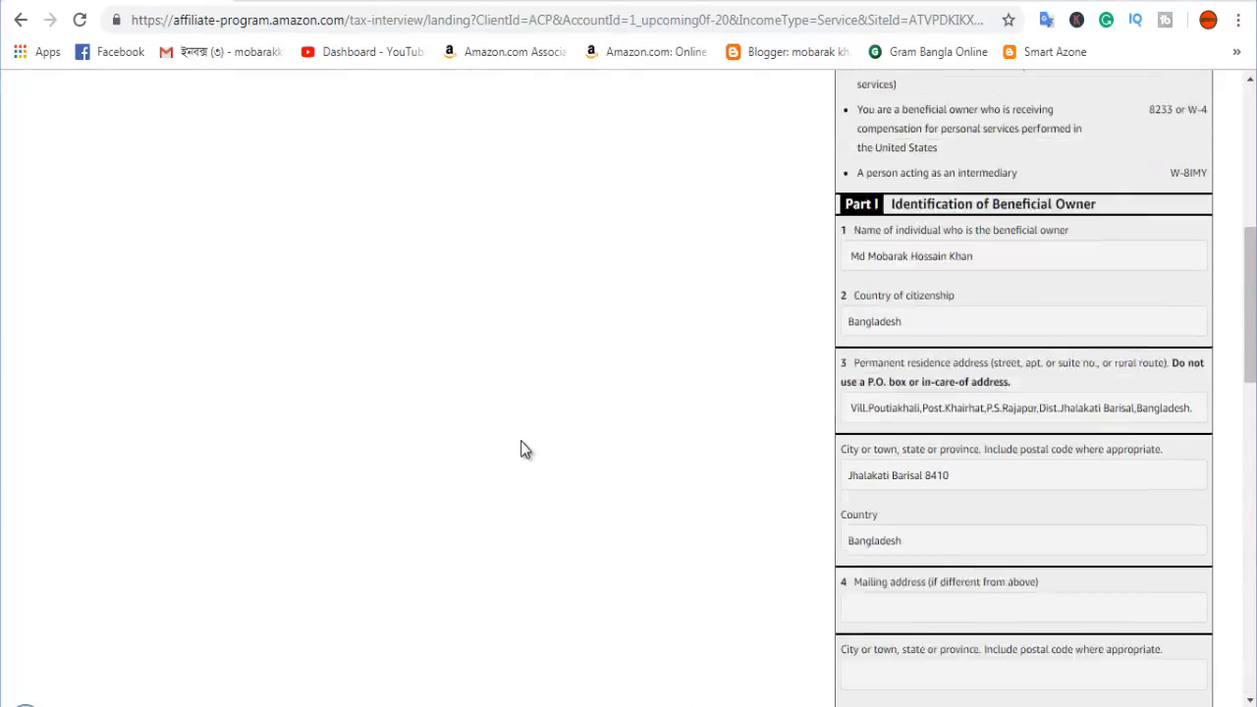
scroll(521, 444, up, 2)
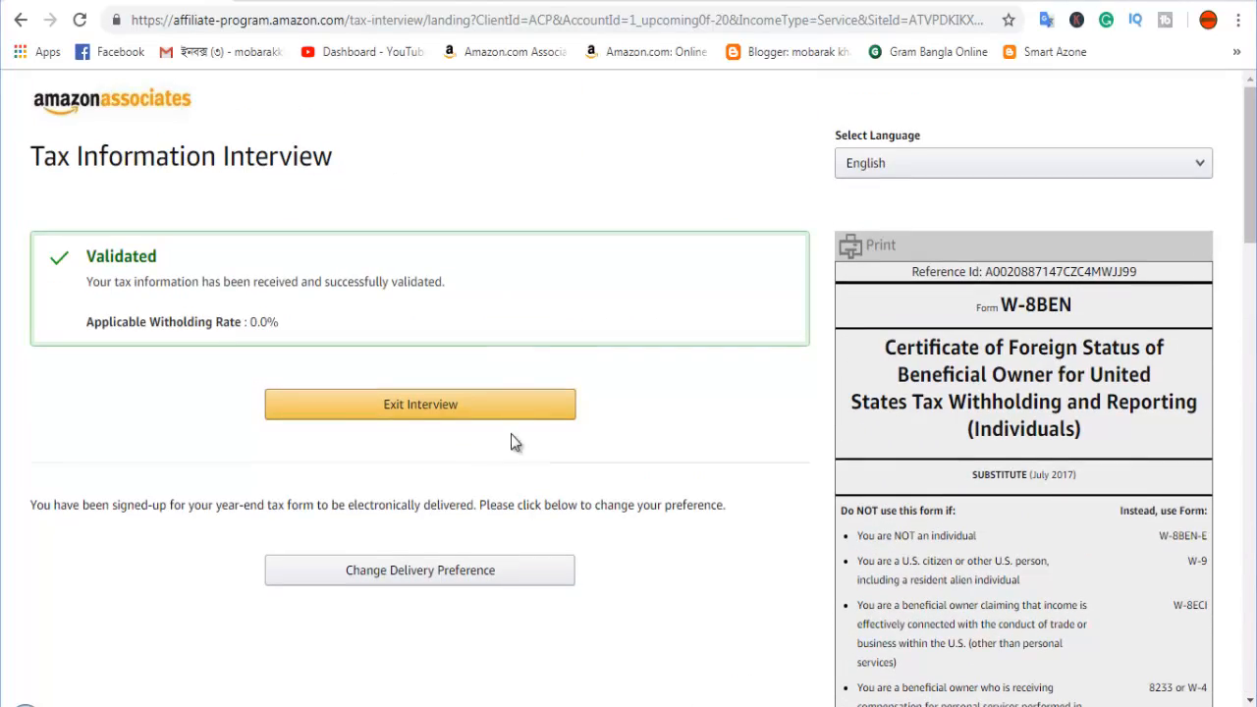
click(425, 411)
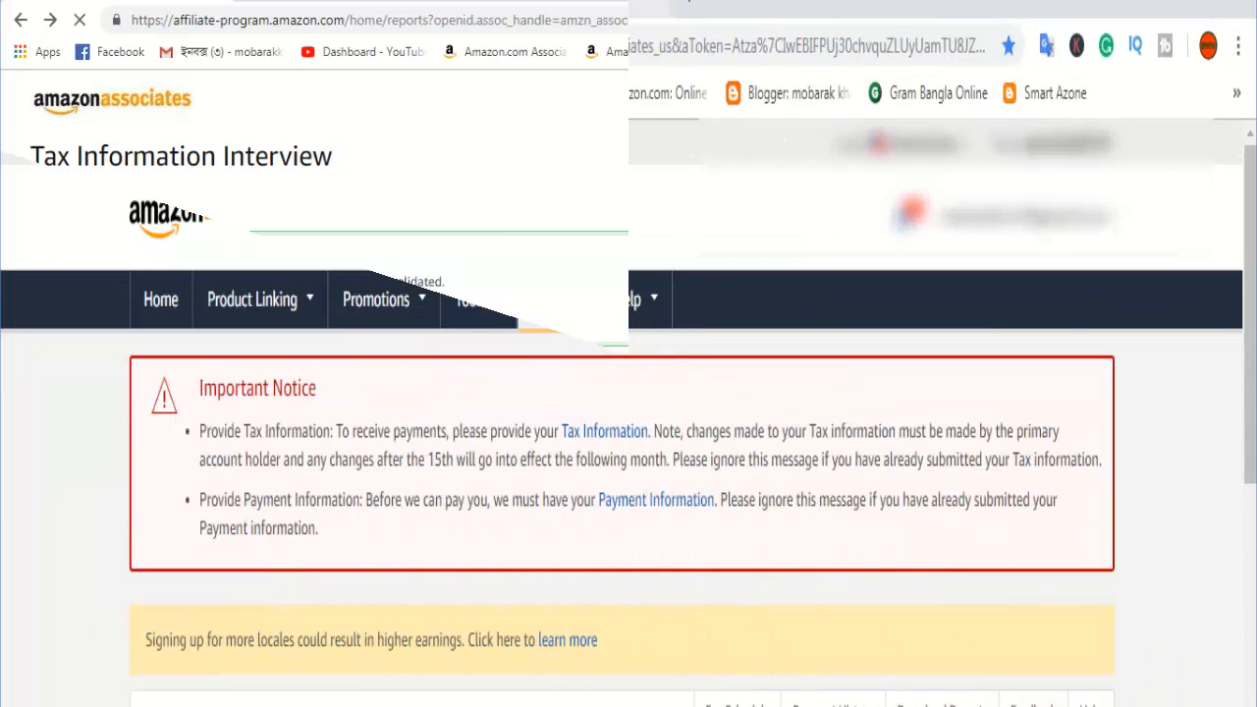
Open the Payment Information page from the Important Notice in a new tab and switch to it
right_click(634, 510)
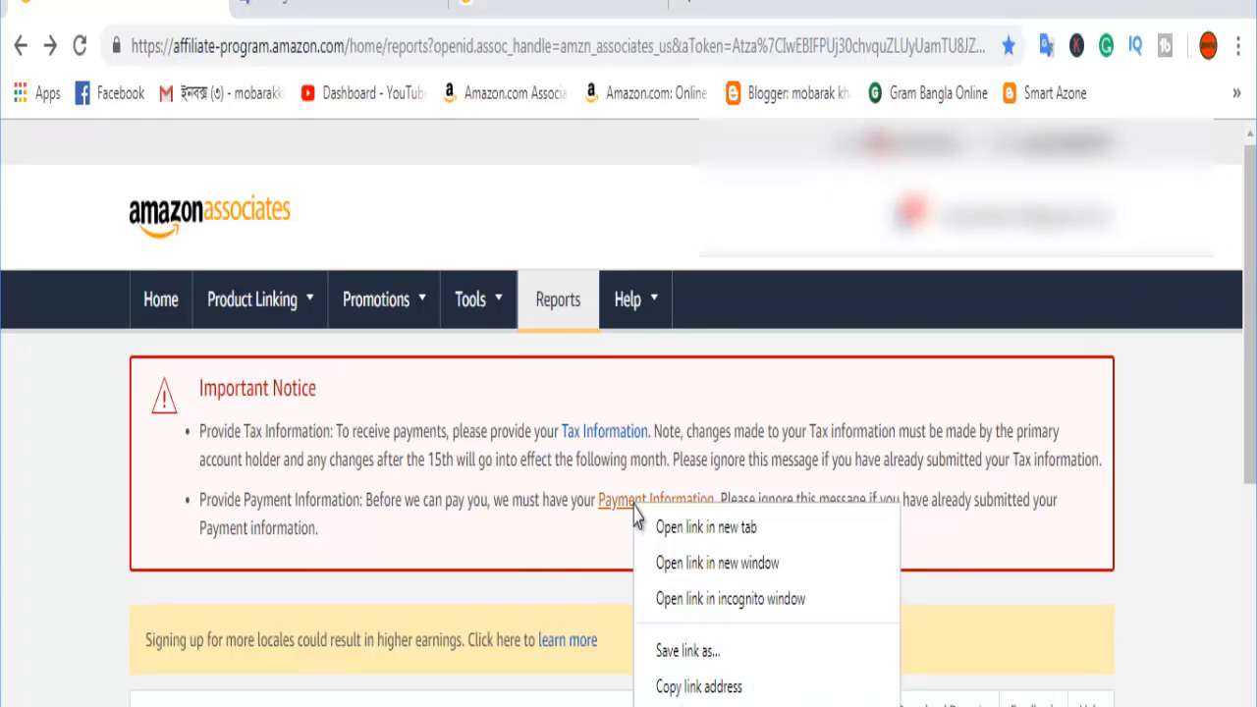
click(672, 530)
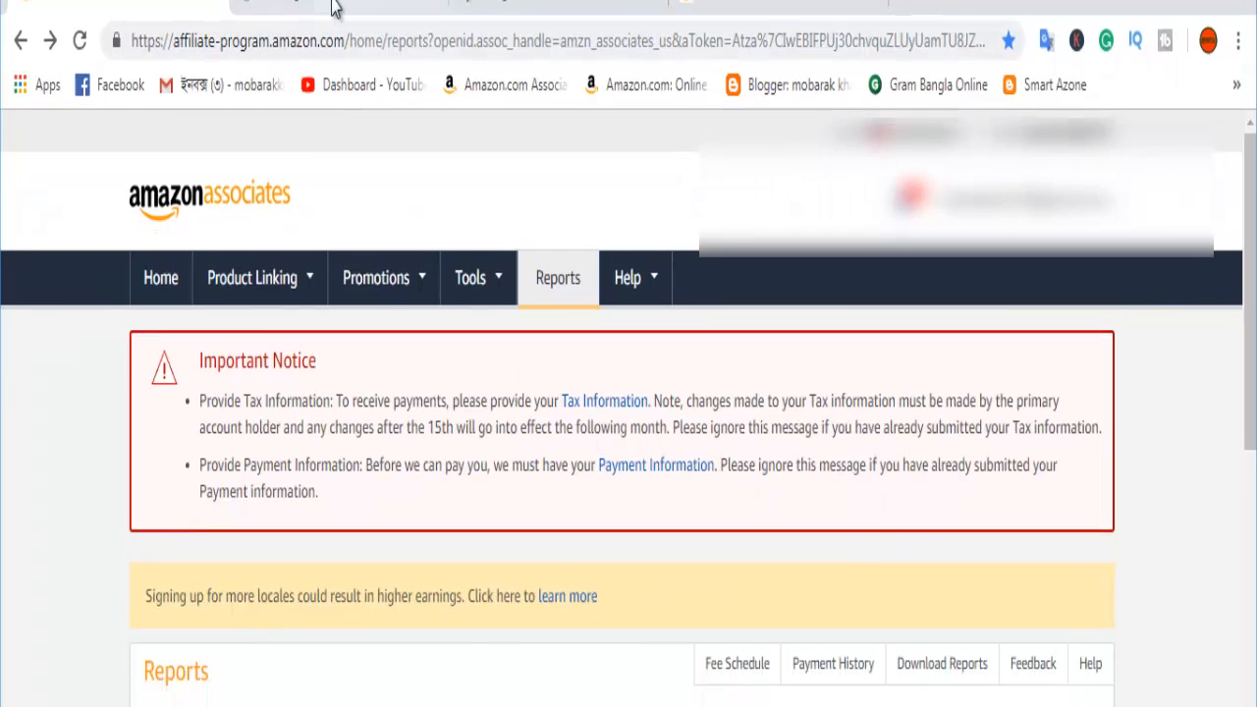
click(334, 8)
scroll(377, 578, down, 1)
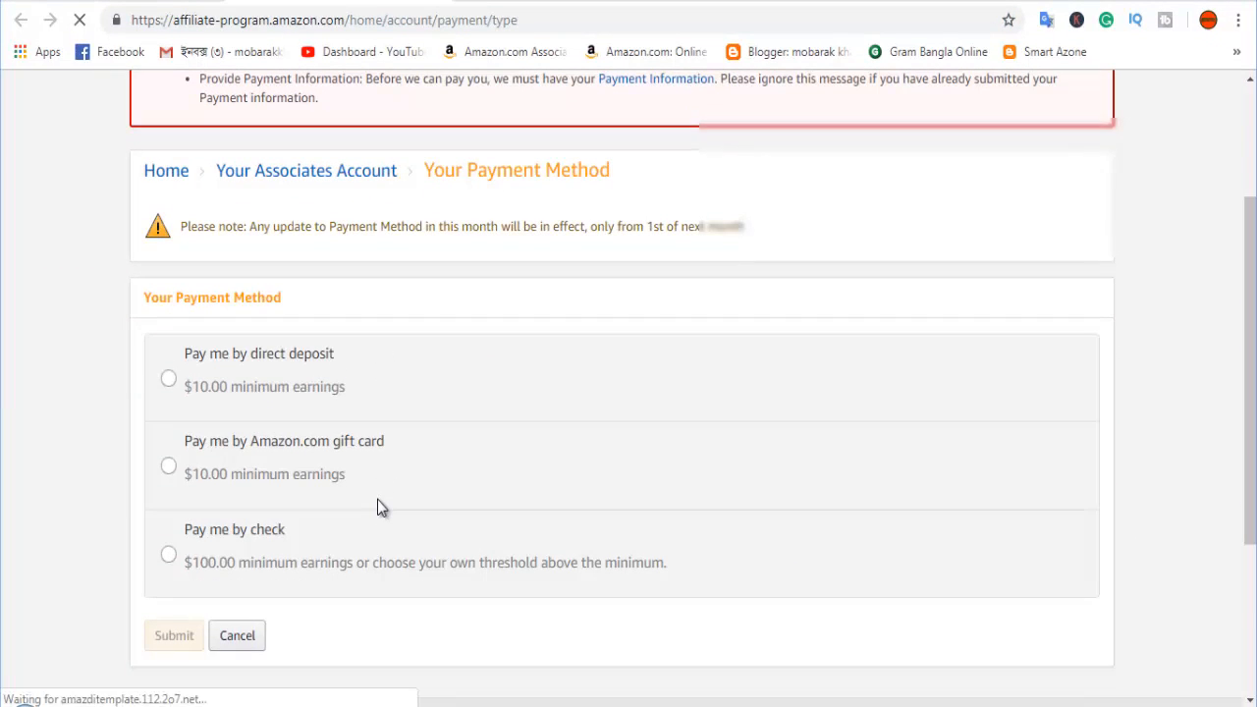
Try out the check, Amazon.com gift card and direct deposit payment methods by selecting each in turn
click(377, 499)
click(365, 555)
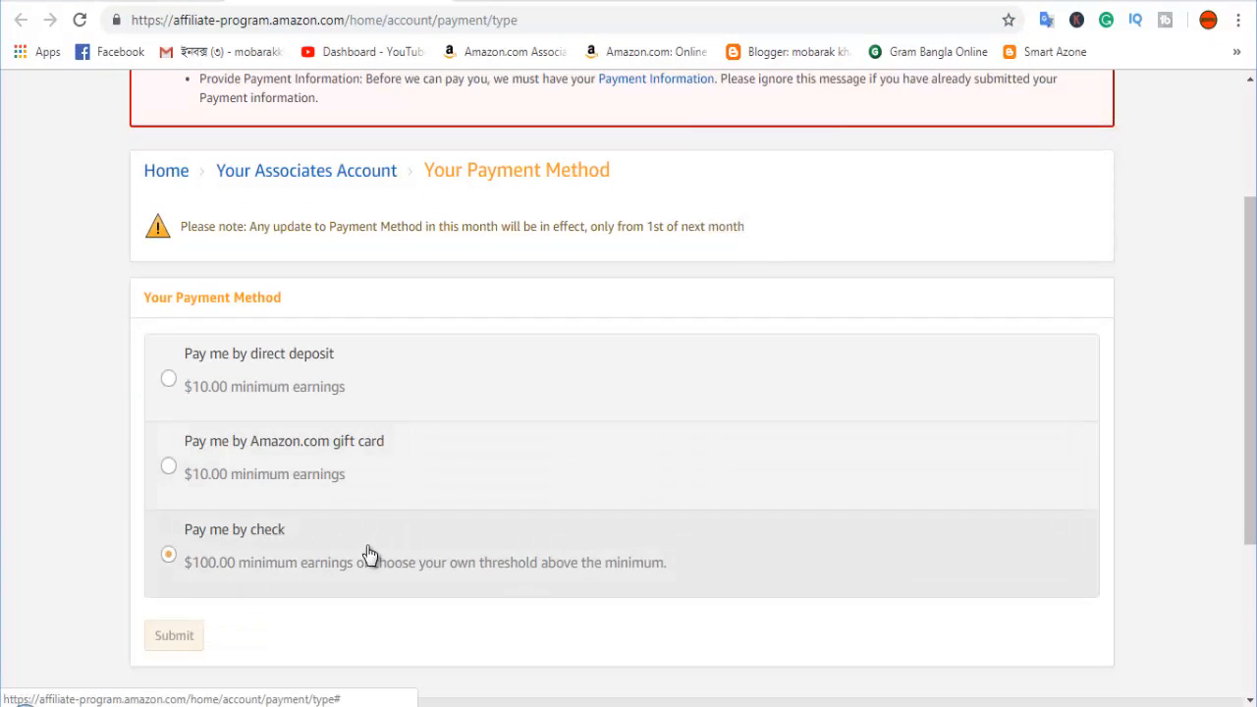
scroll(283, 525, down, 1)
scroll(282, 517, down, 1)
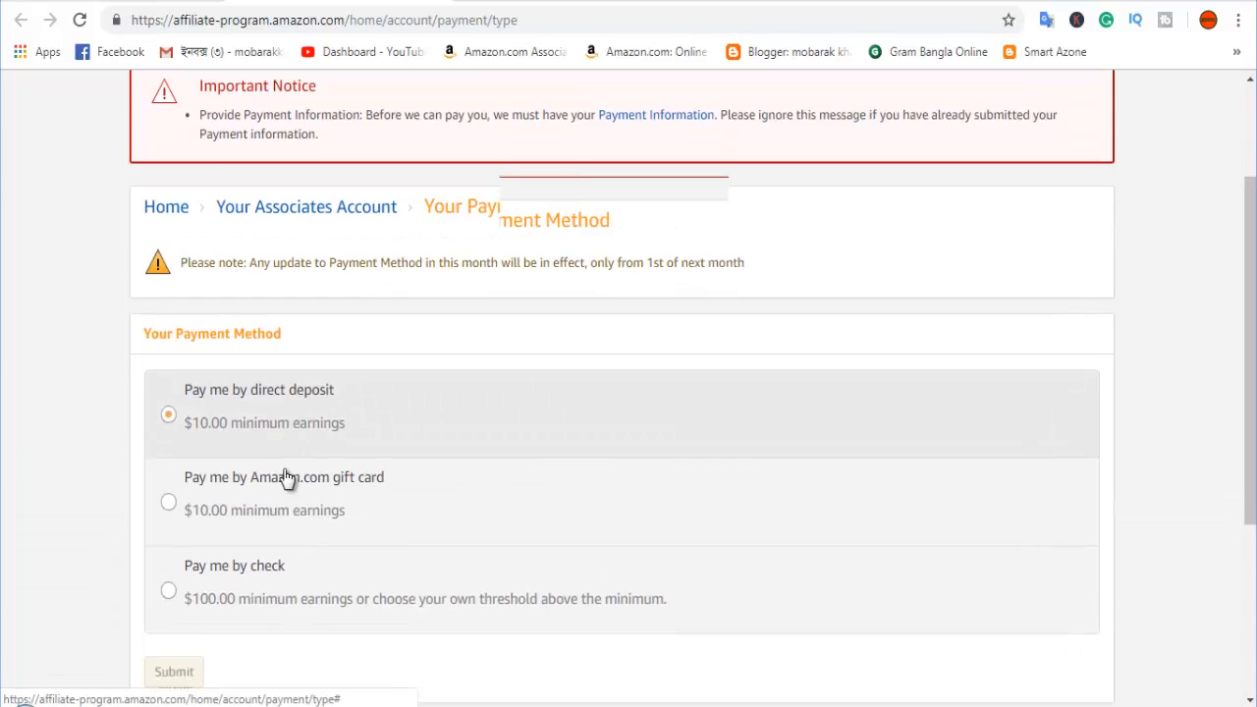
click(285, 476)
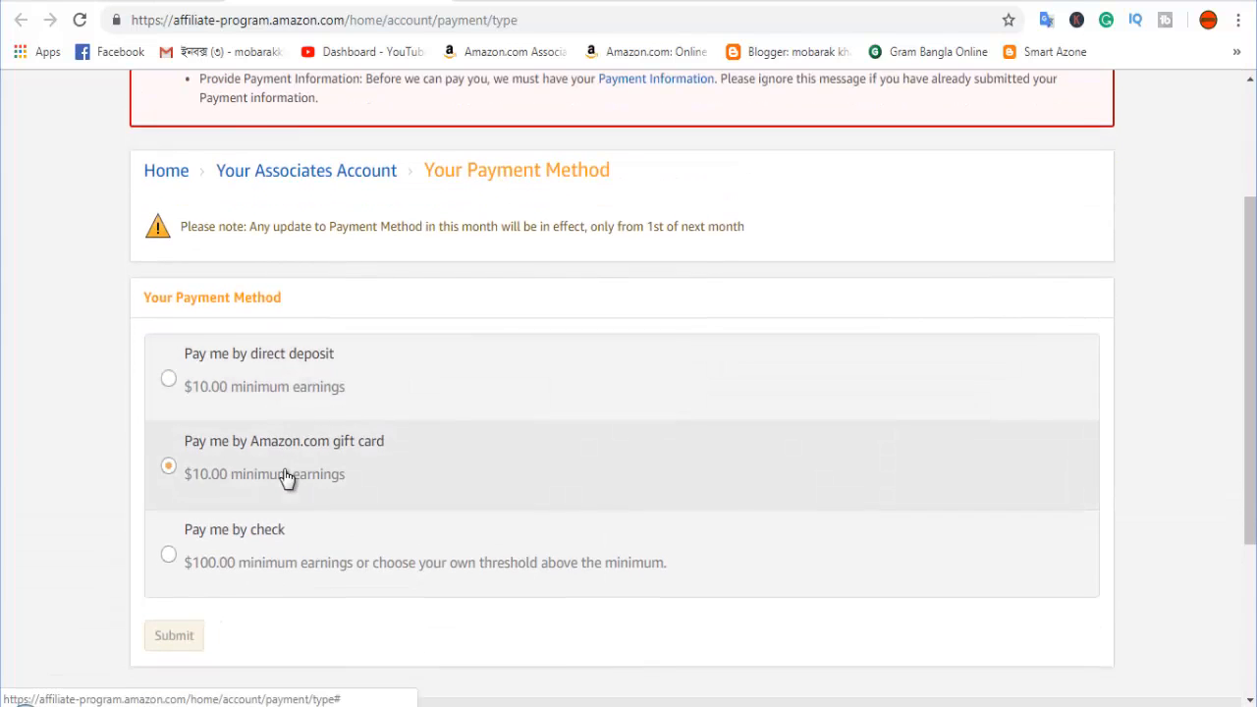
click(324, 385)
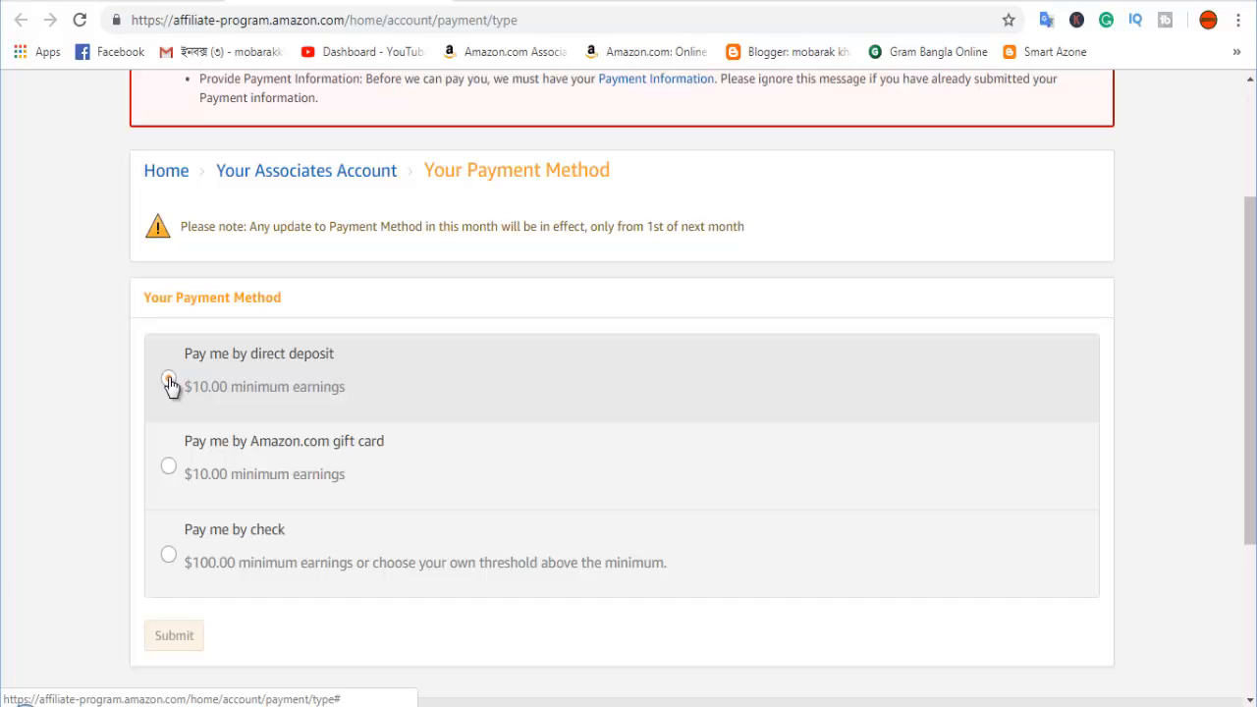
click(189, 494)
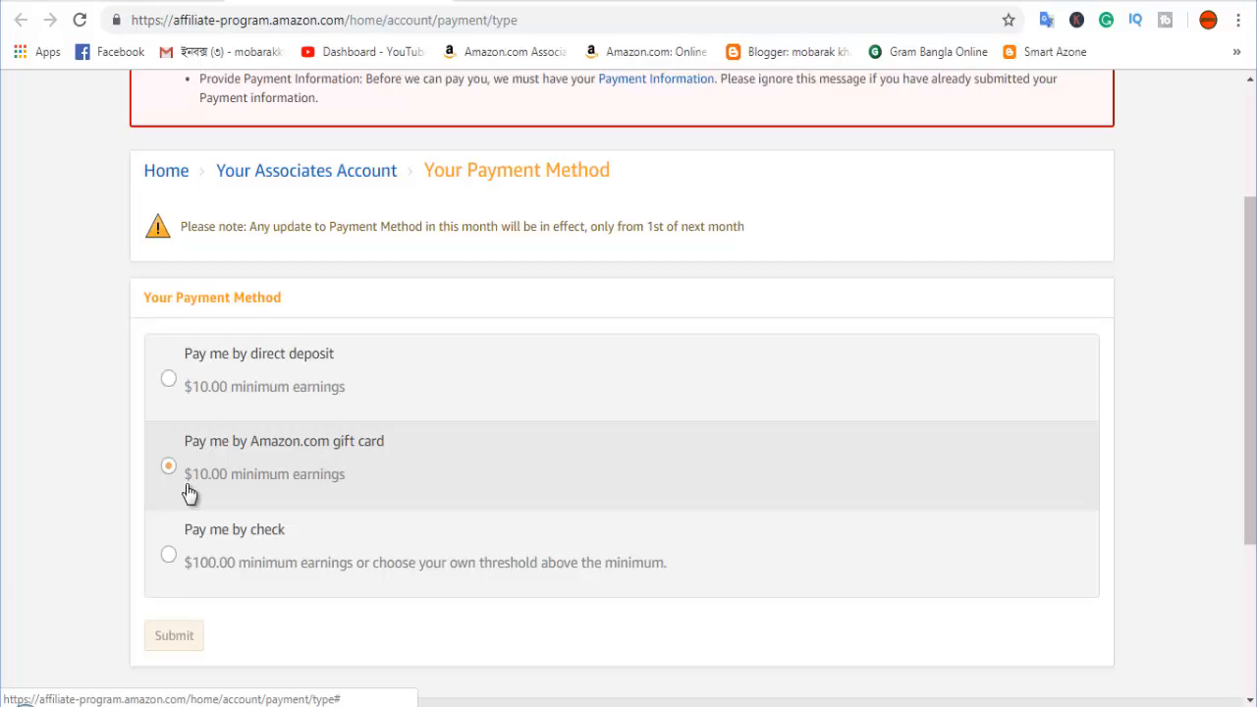
click(224, 575)
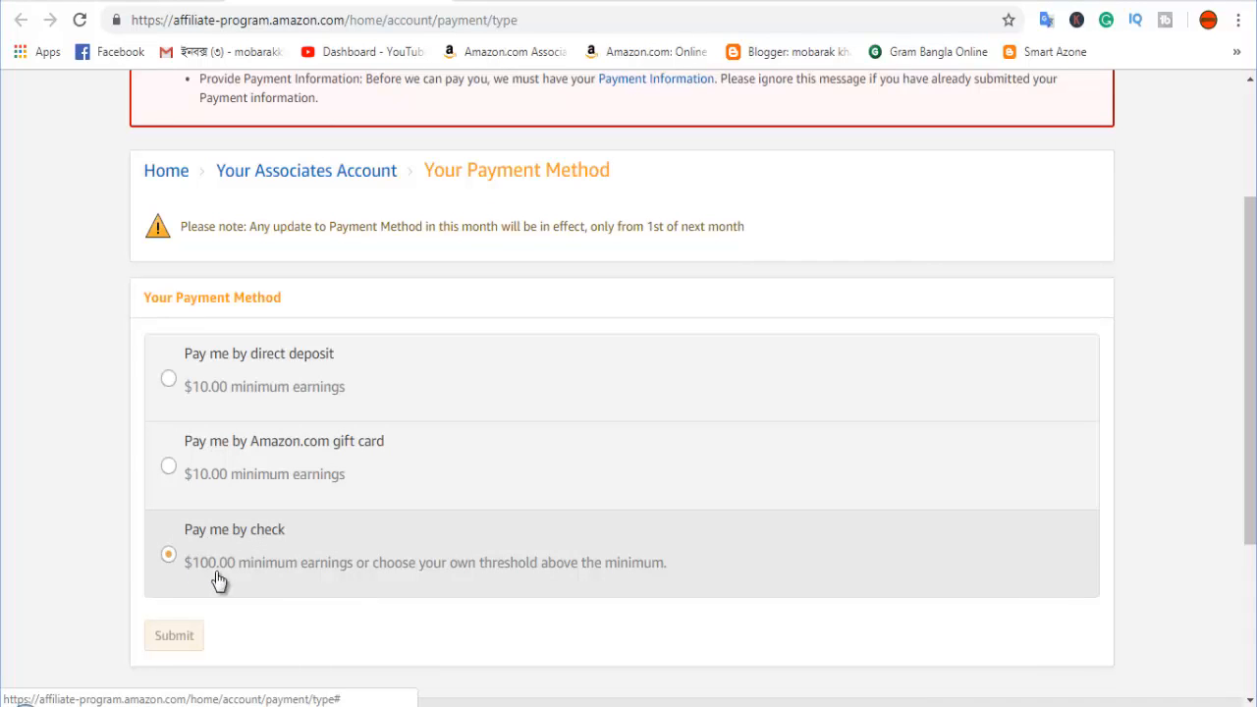
Choose direct deposit as the payment method and set the bank location to United States
click(168, 463)
click(169, 379)
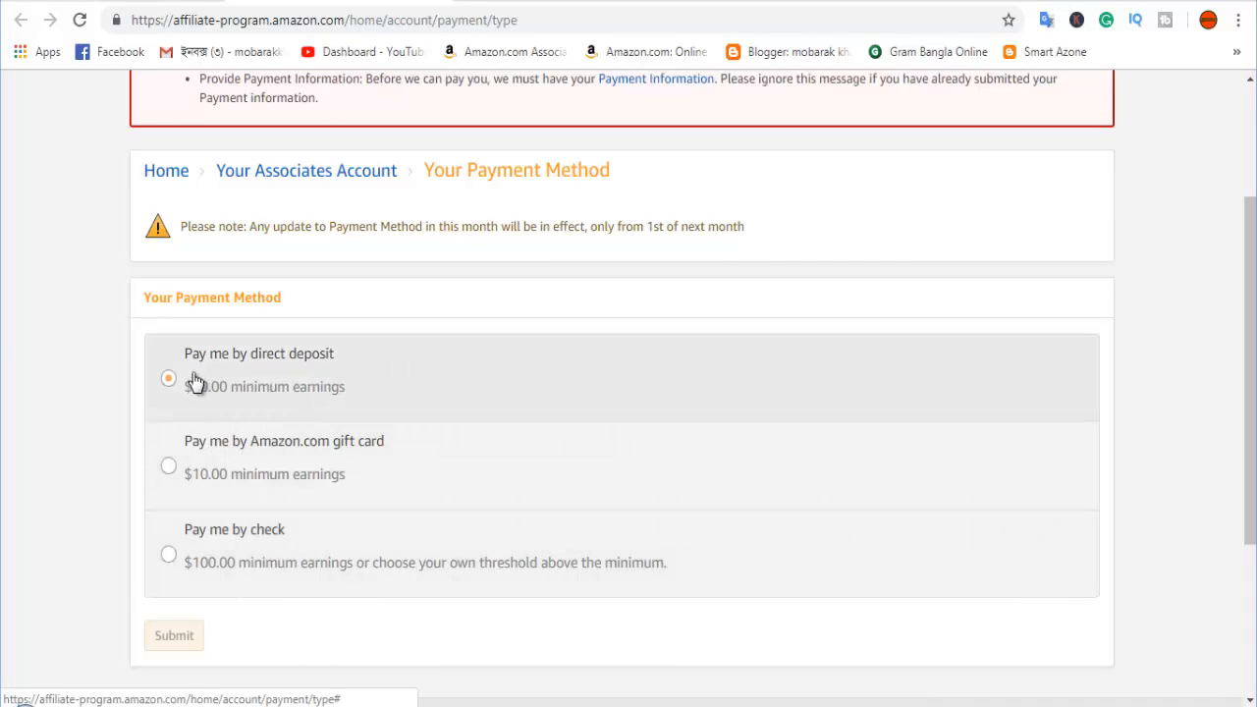
scroll(256, 462, down, 2)
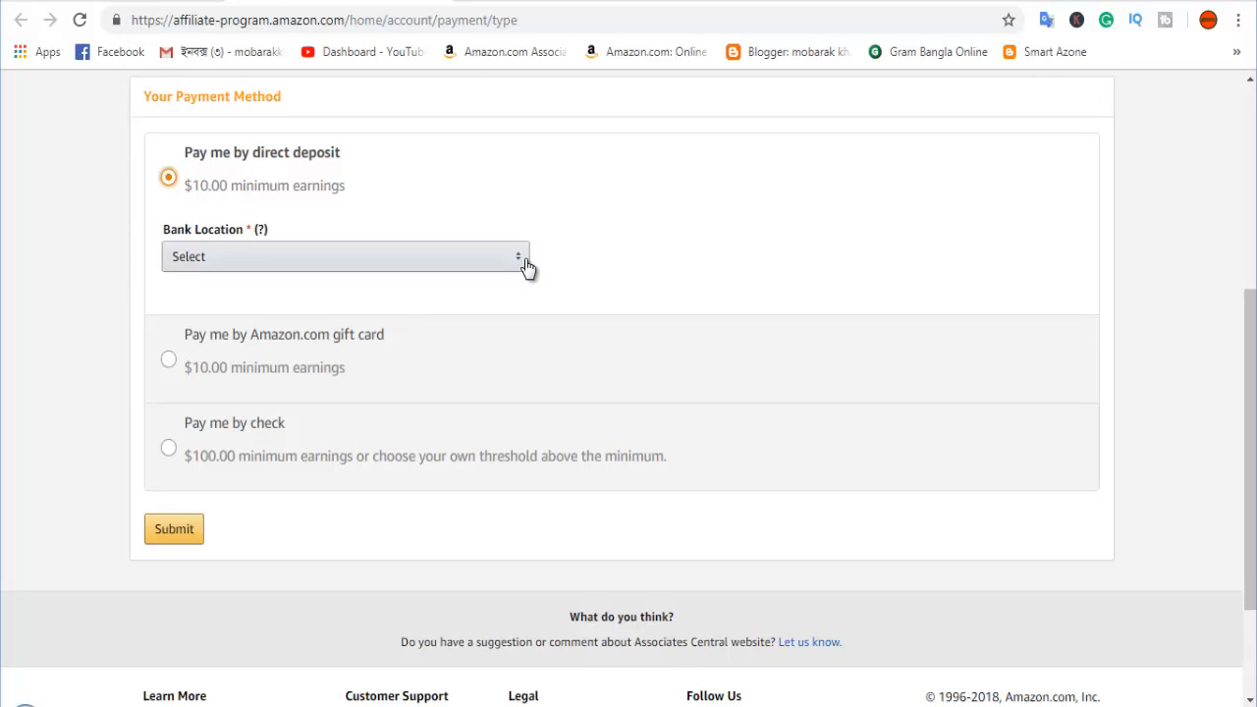
click(517, 260)
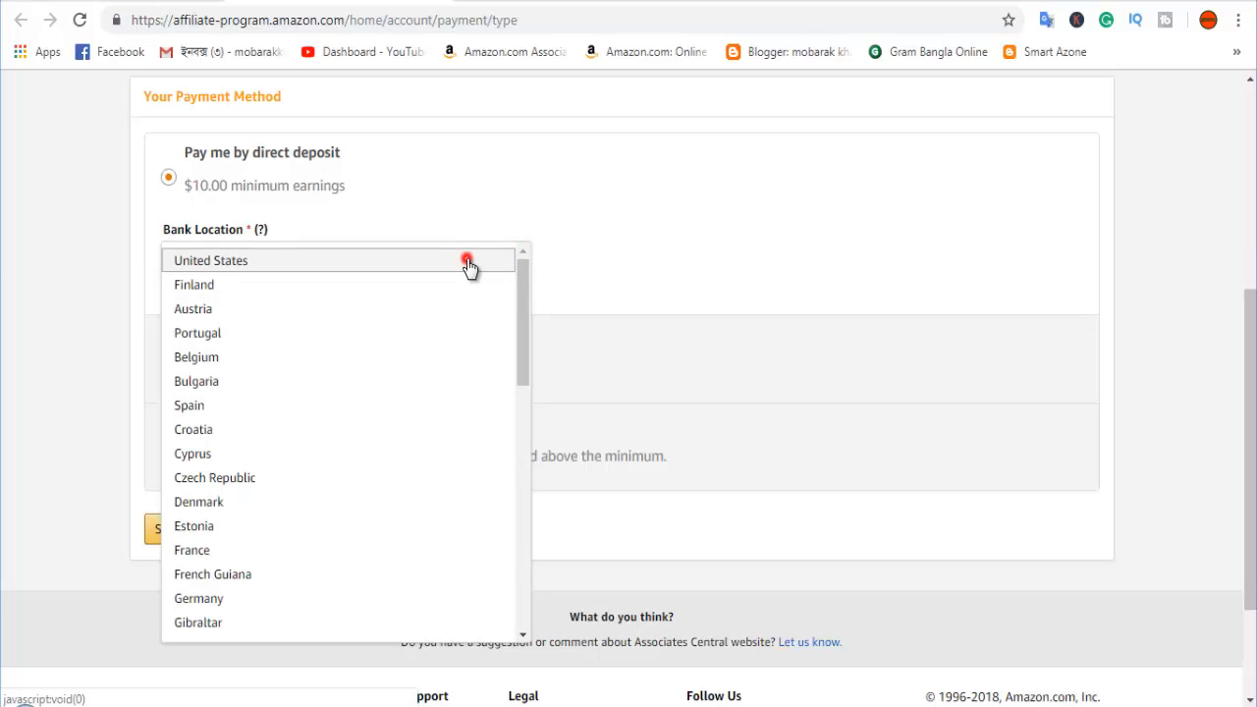
click(470, 261)
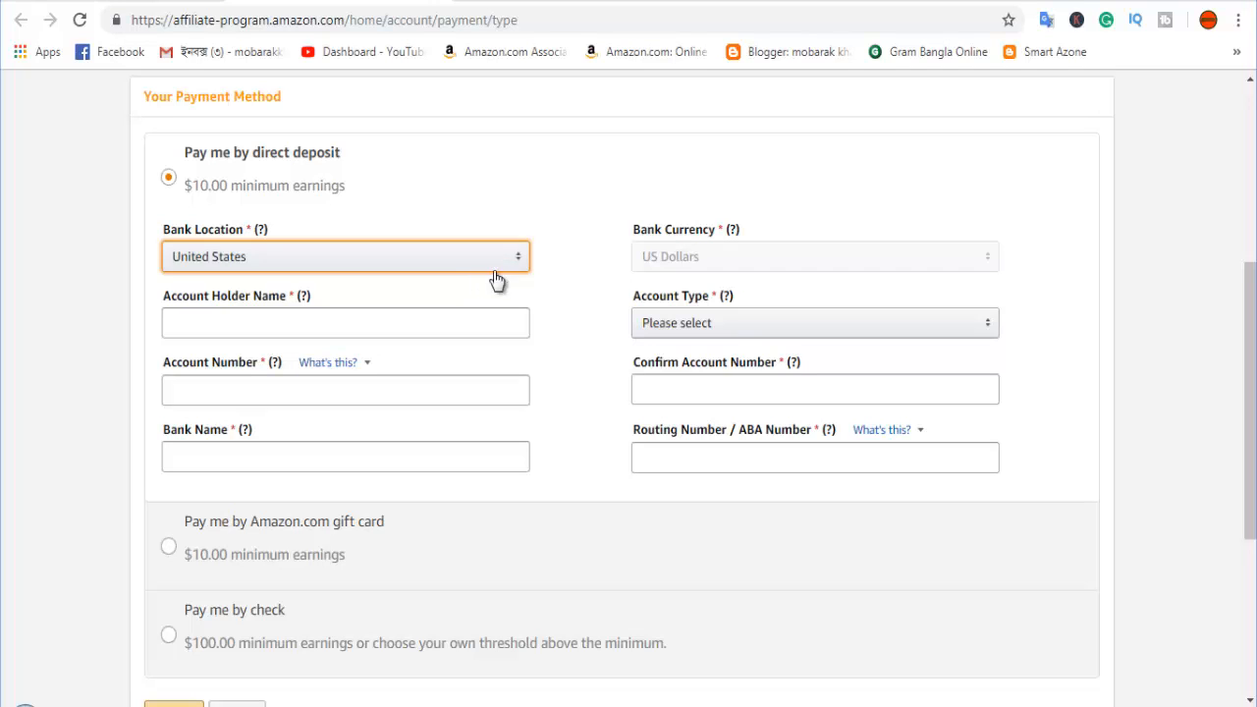
Look through the countries offered as bank location for direct deposit, keeping United States selected
click(512, 260)
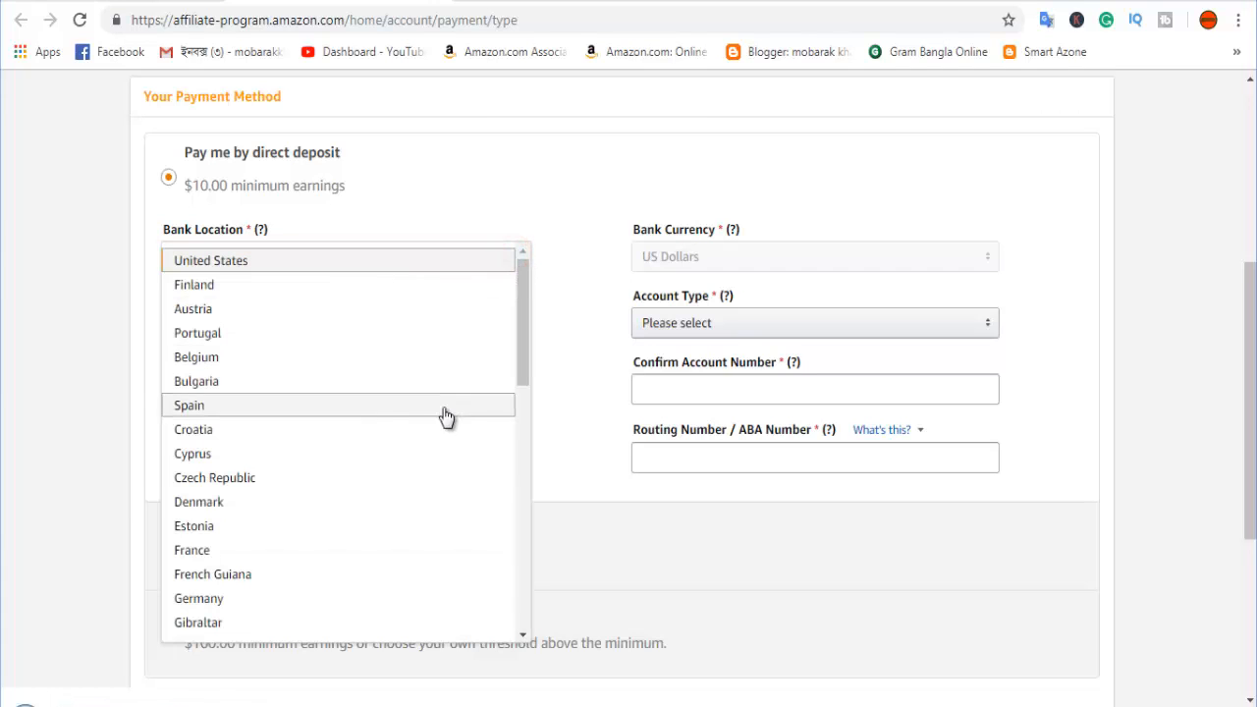
scroll(432, 432, down, 1)
scroll(429, 450, down, 1)
scroll(429, 450, up, 3)
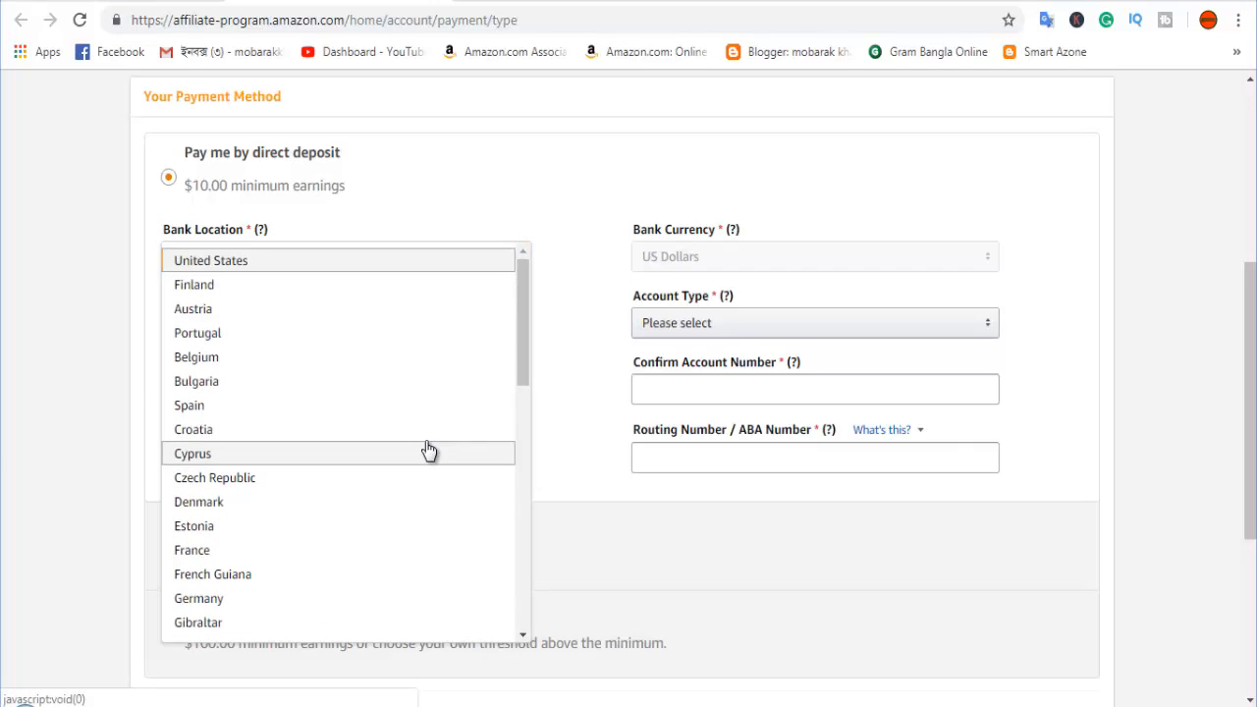
scroll(317, 388, down, 2)
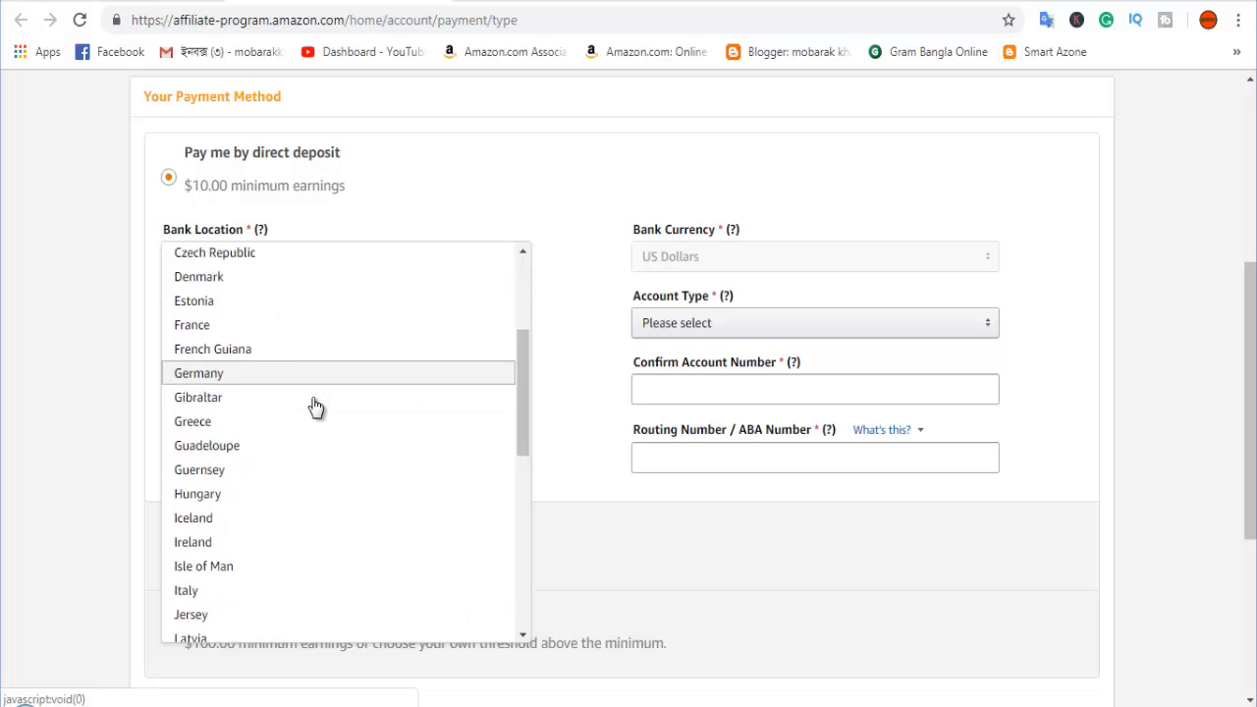
scroll(317, 410, down, 8)
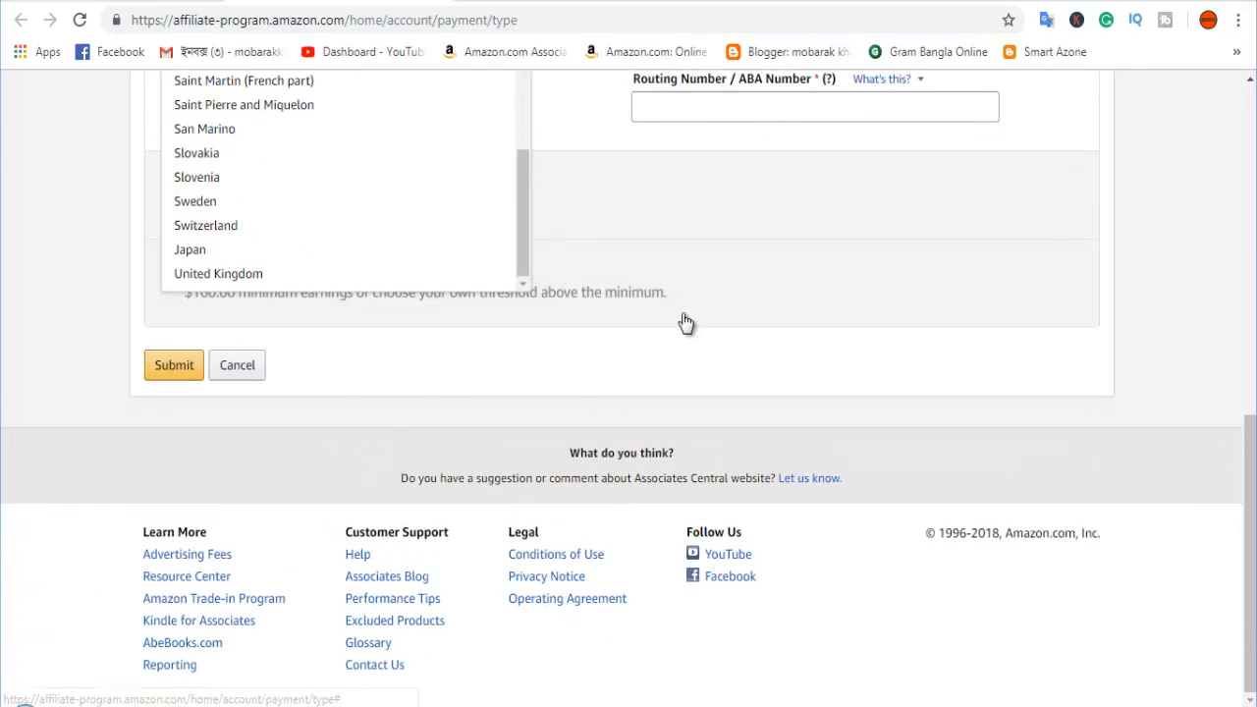
click(378, 381)
scroll(380, 388, down, 3)
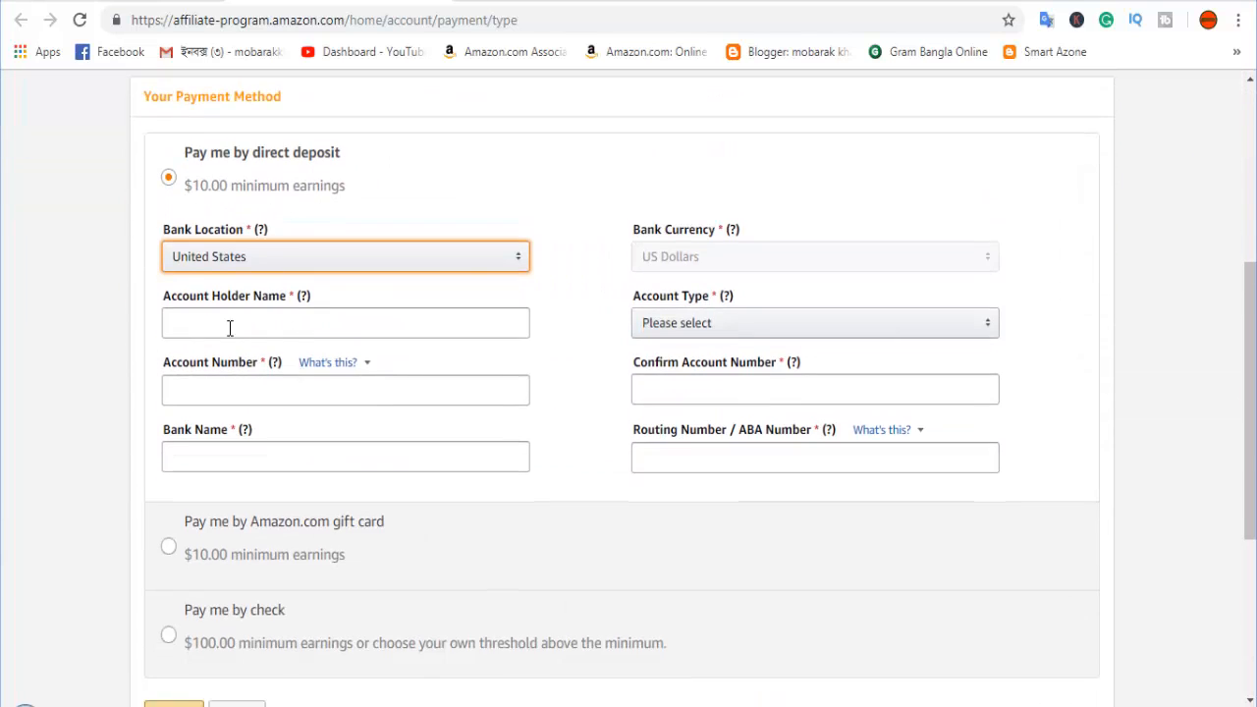
click(515, 261)
scroll(428, 448, down, 2)
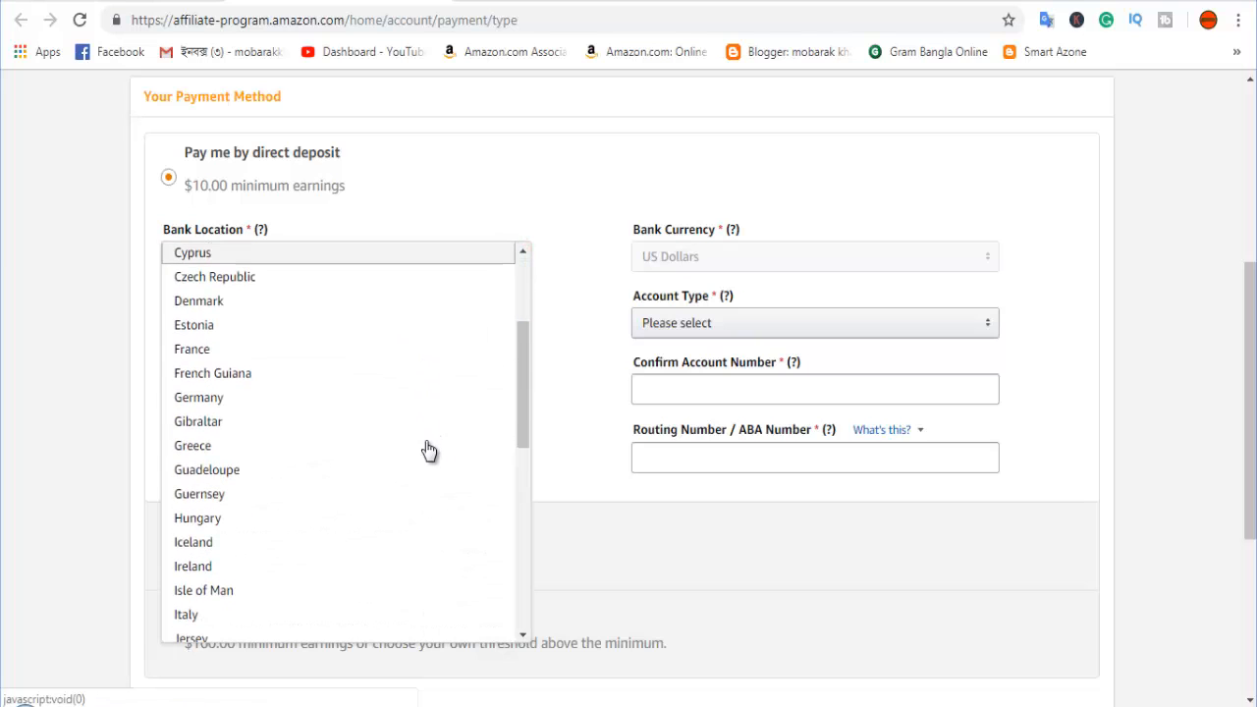
scroll(428, 449, up, 2)
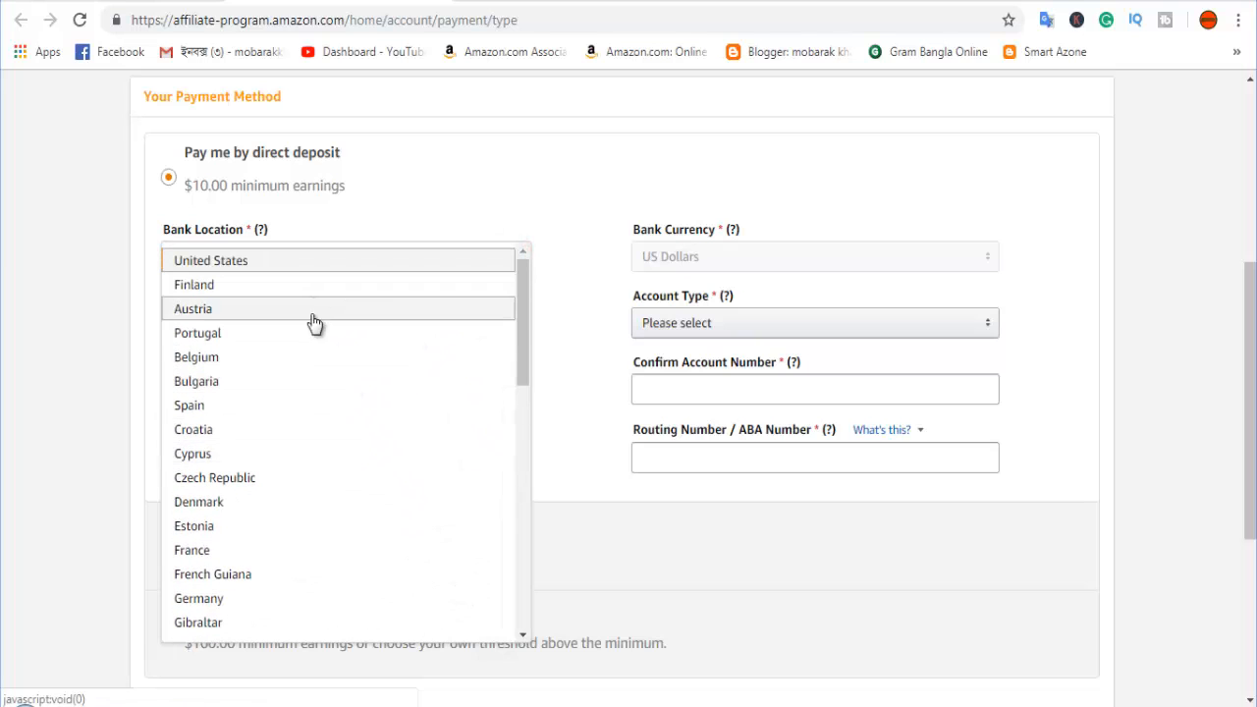
scroll(314, 398, down, 5)
scroll(316, 408, down, 10)
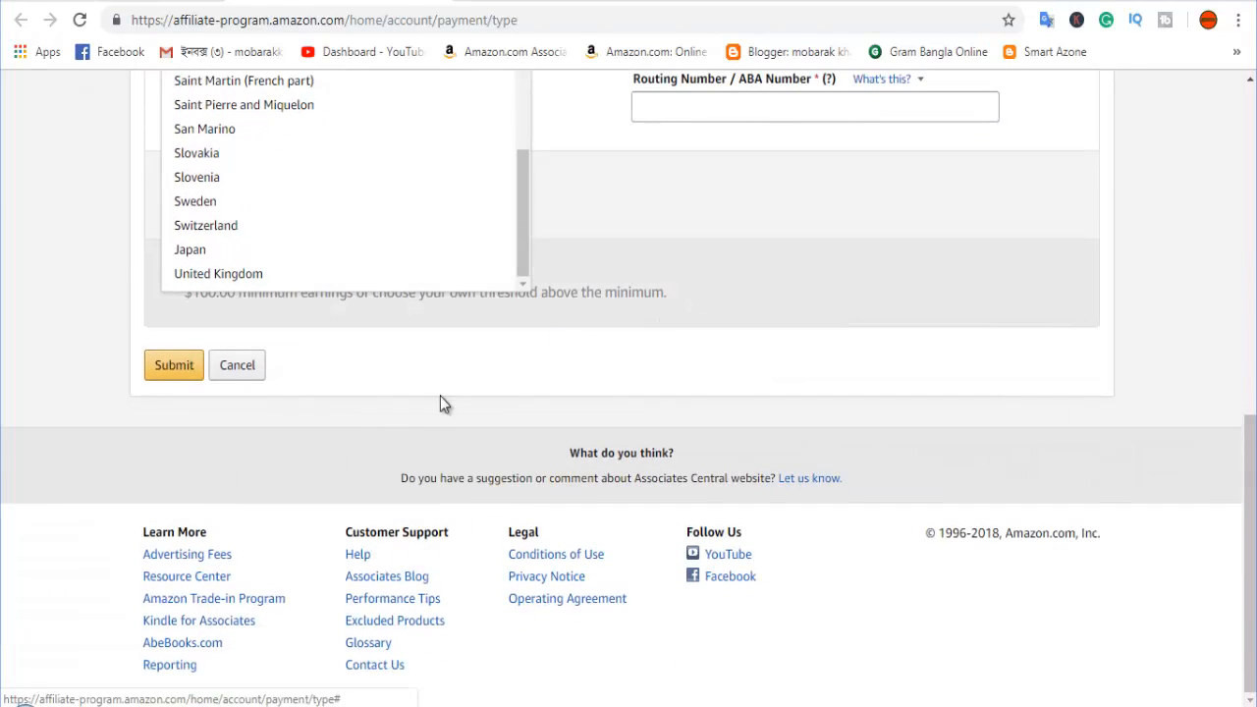
click(379, 384)
scroll(379, 384, up, 6)
scroll(381, 391, down, 2)
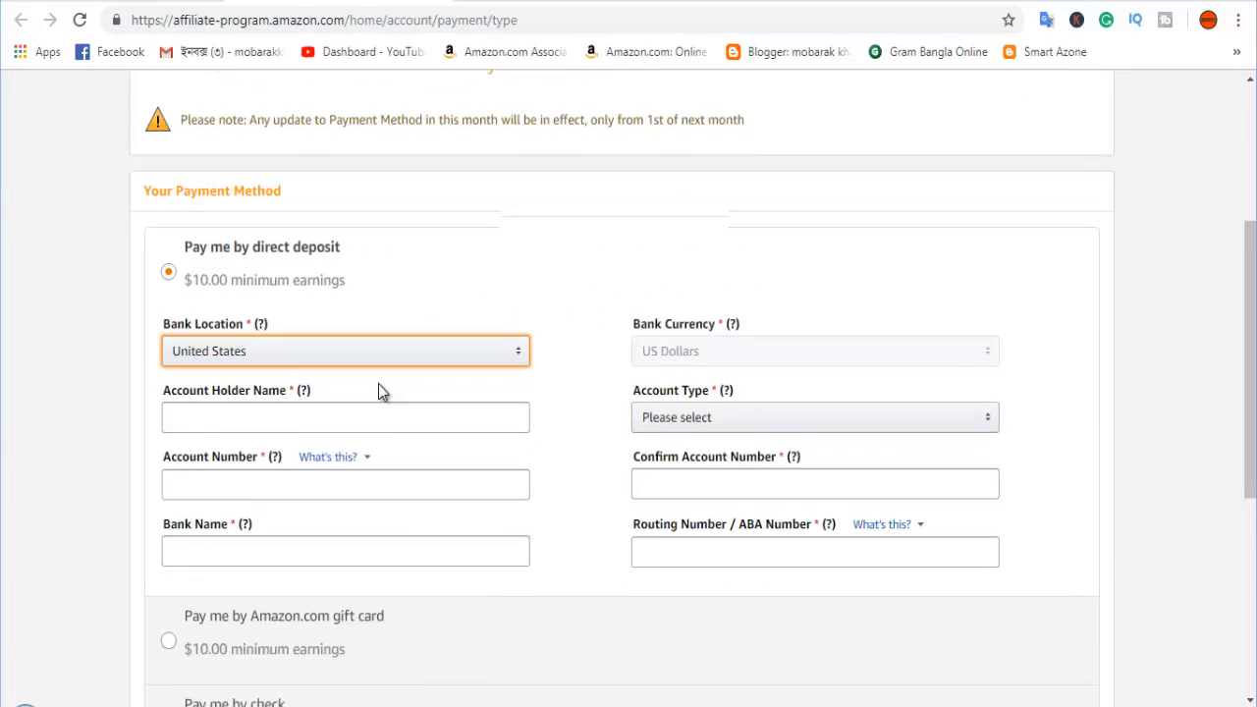
scroll(380, 385, down, 1)
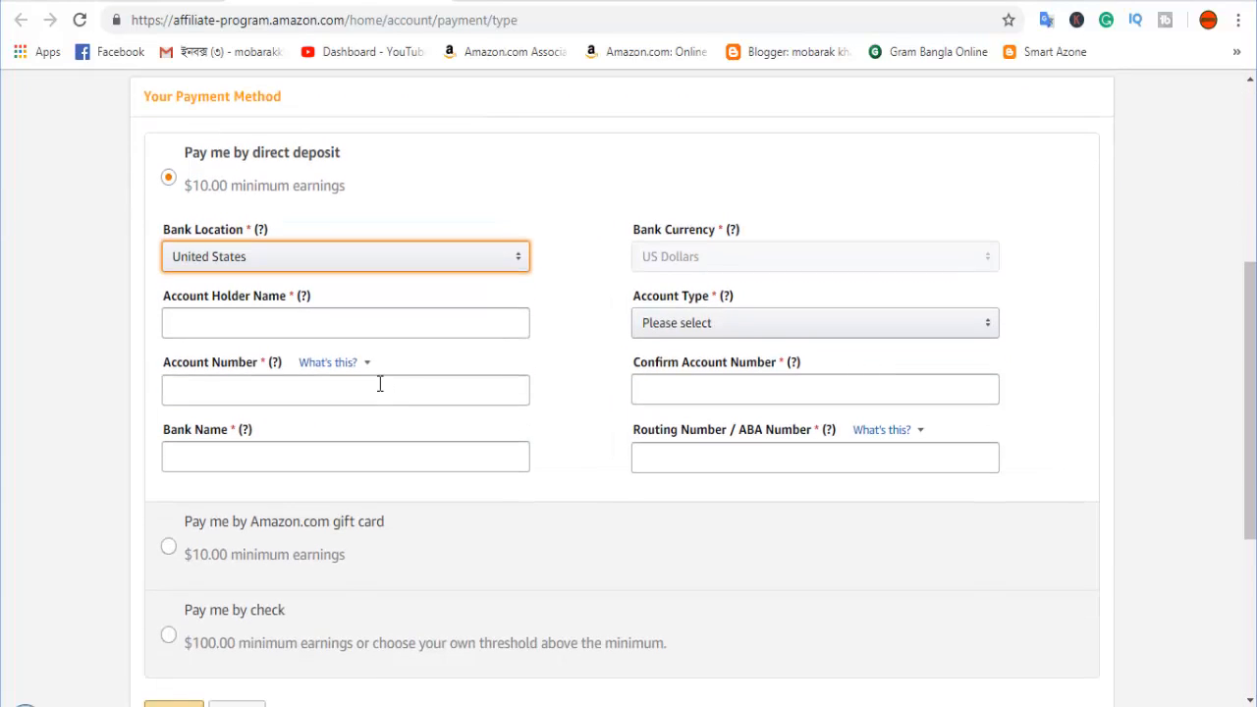
Switch to Payoneer and open the Global Payment Service details of the USD receiving account
click(229, 324)
scroll(242, 390, down, 1)
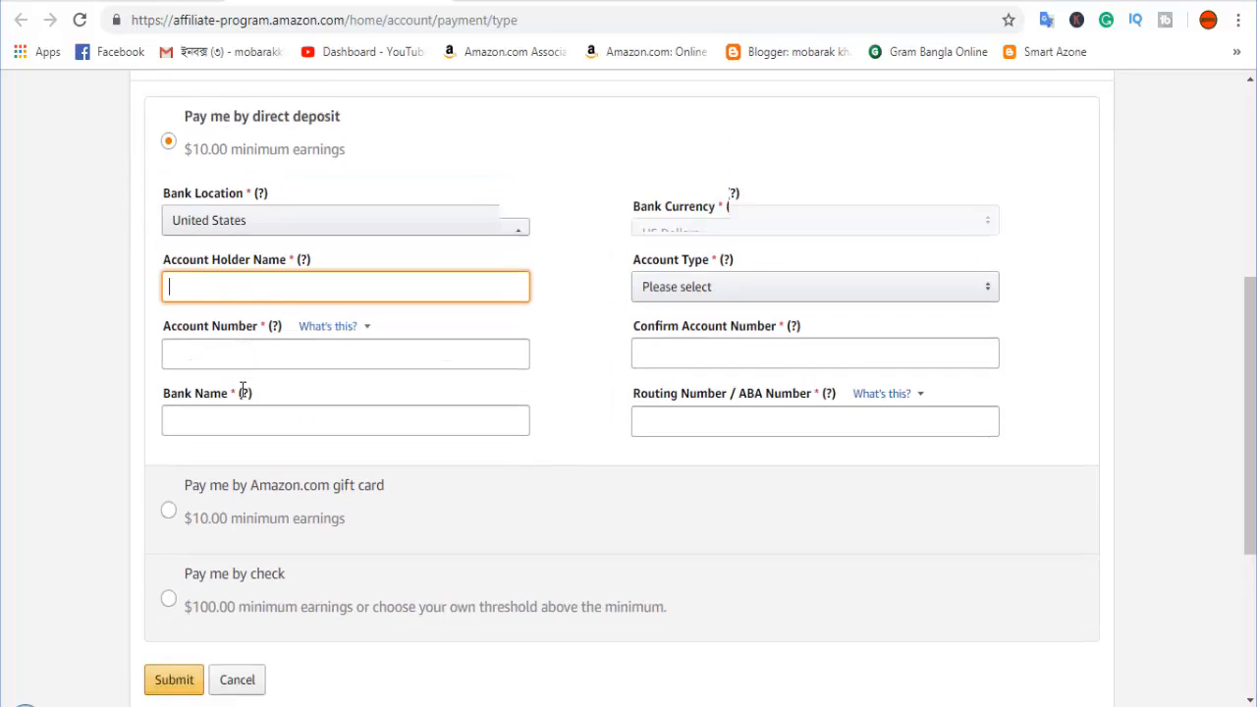
click(242, 390)
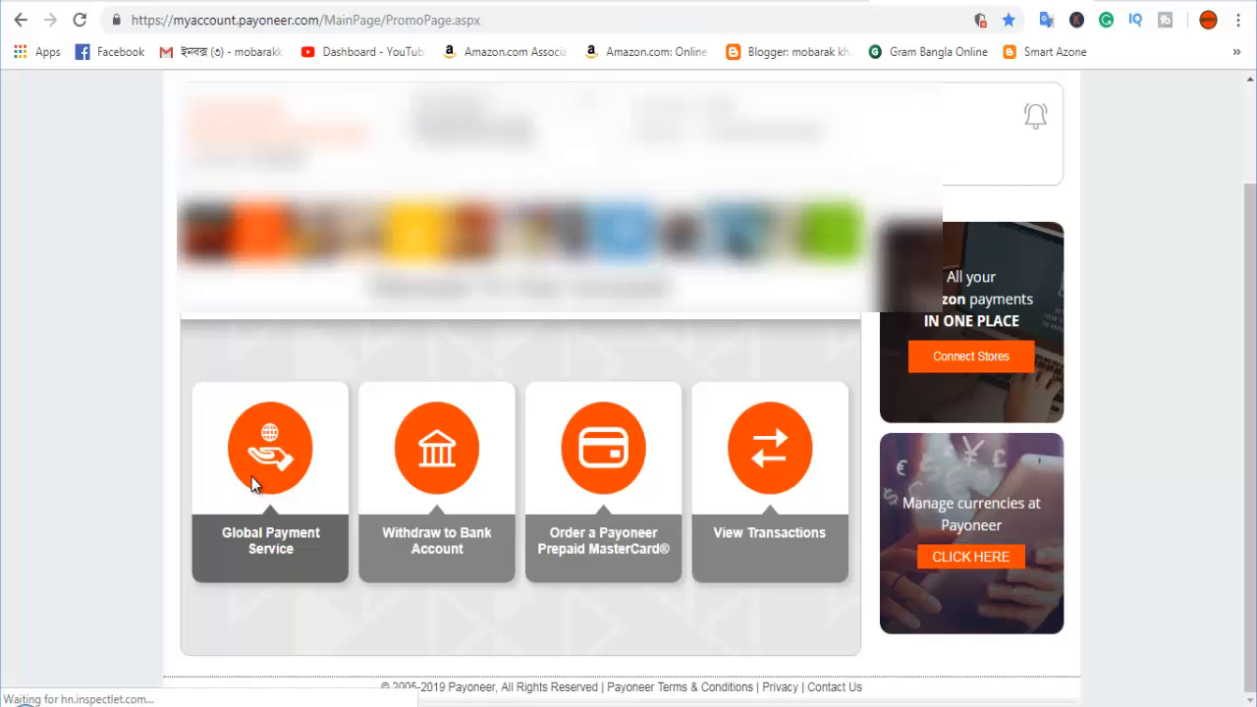
click(271, 478)
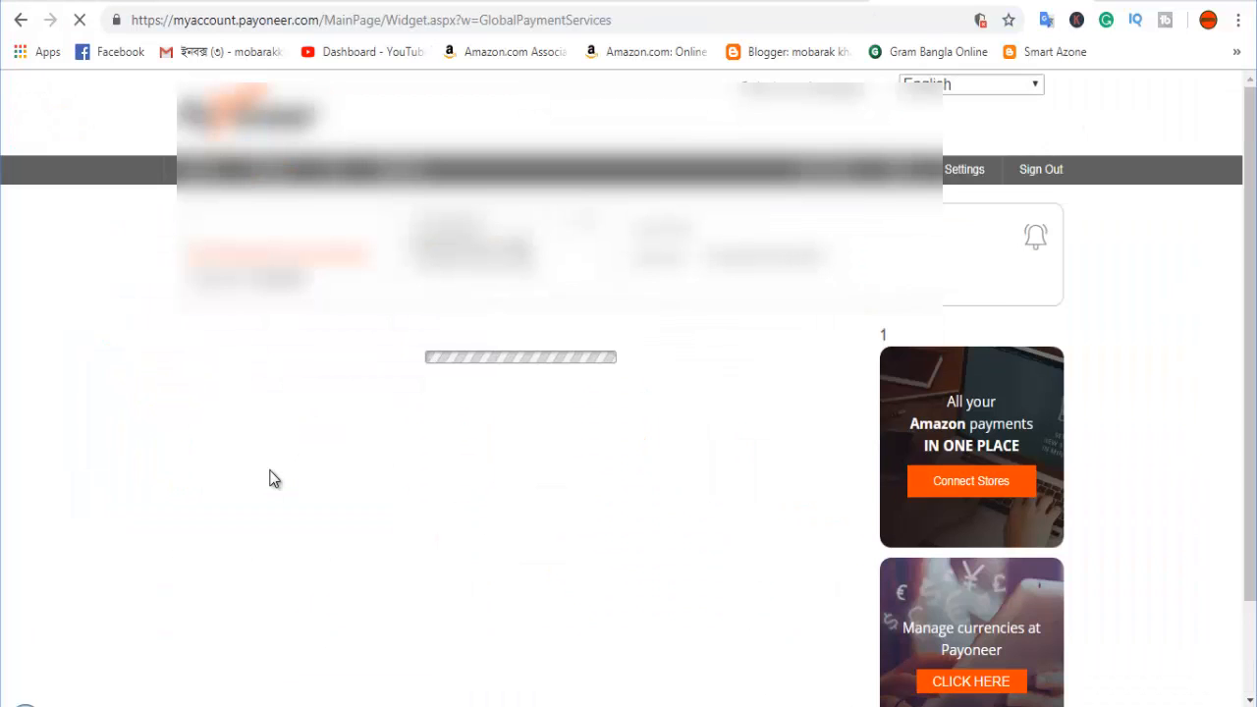
scroll(273, 478, down, 2)
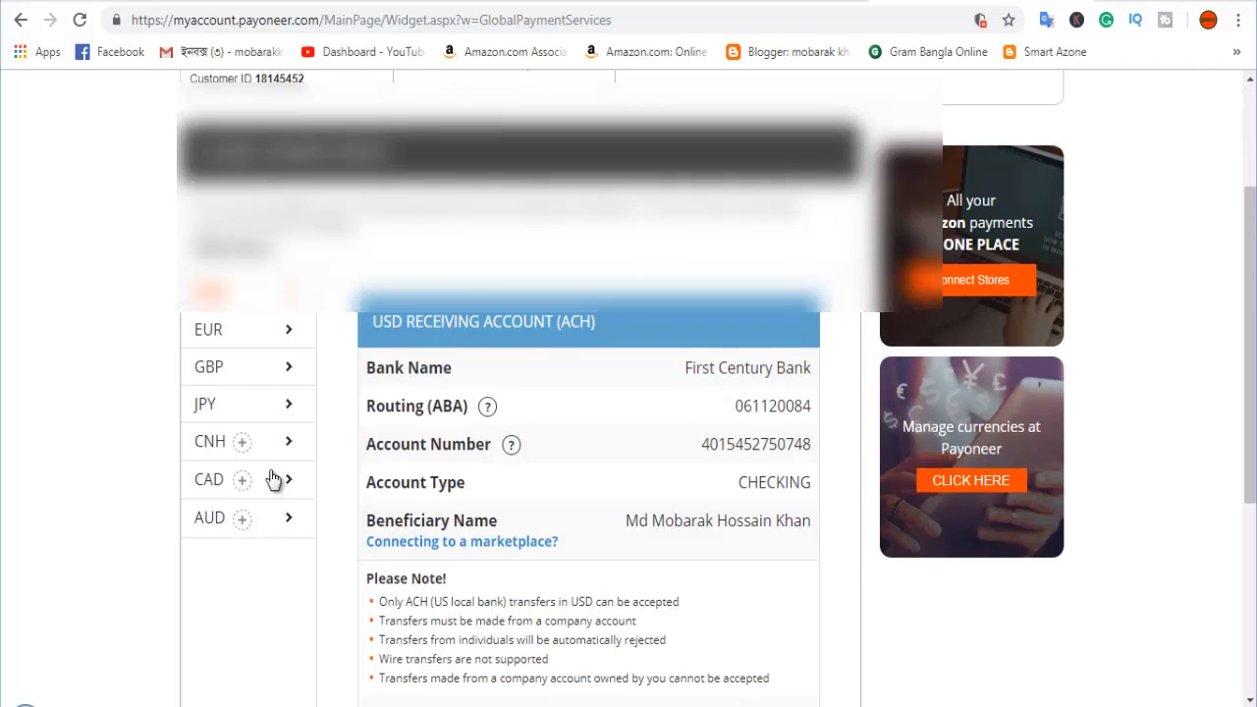
scroll(273, 478, down, 1)
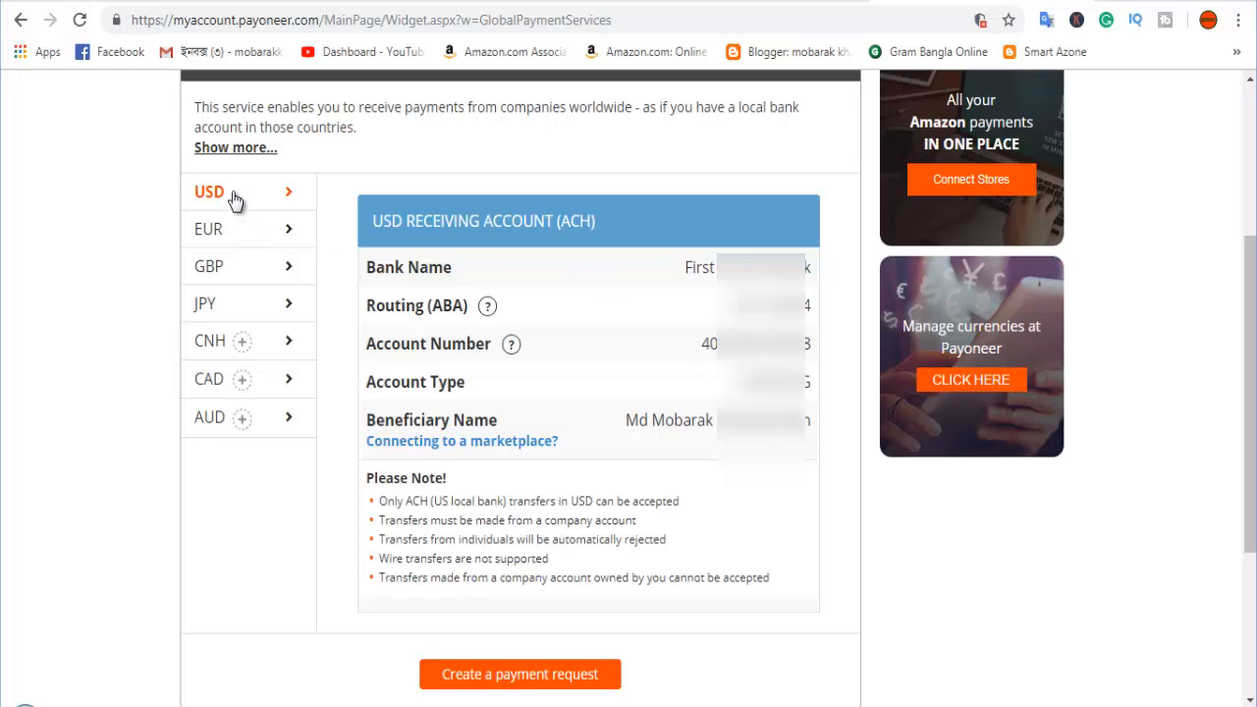
Copy the bank name First Century Bank from the Payoneer USD receiving account into the Amazon Associates form's Bank Name field
drag(686, 268, 811, 269)
right_click(770, 267)
click(791, 279)
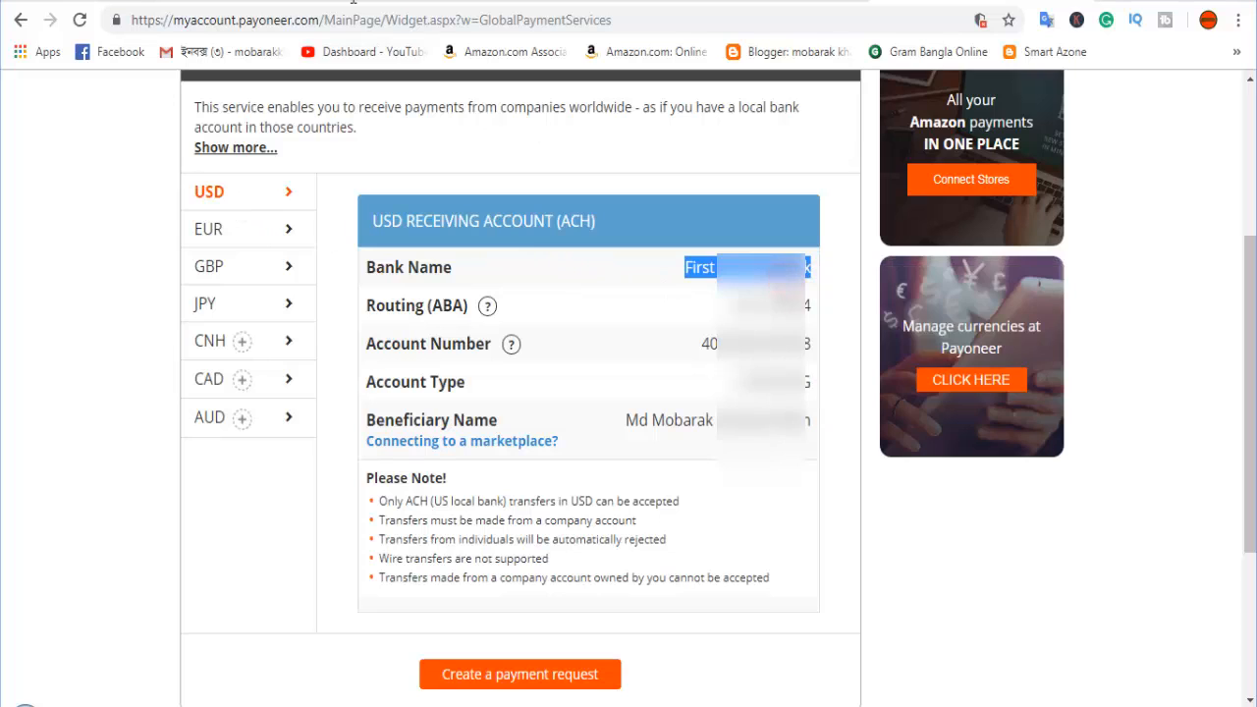
click(349, 1)
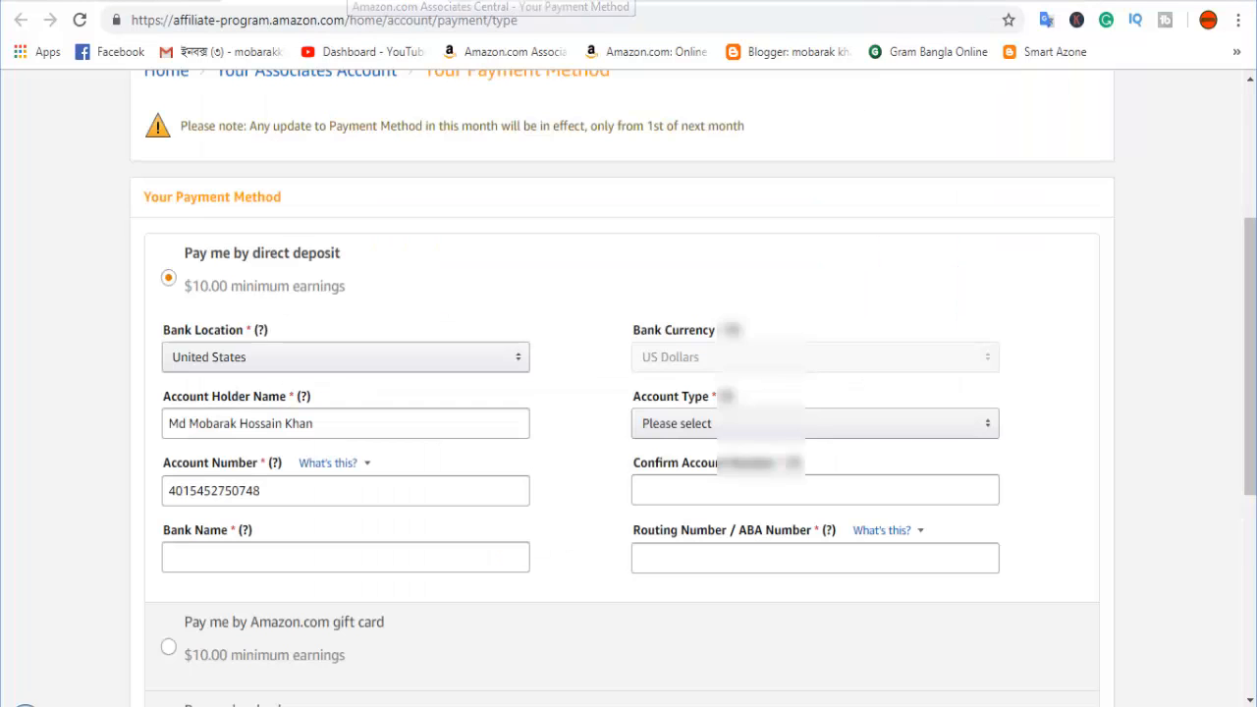
right_click(263, 557)
click(325, 391)
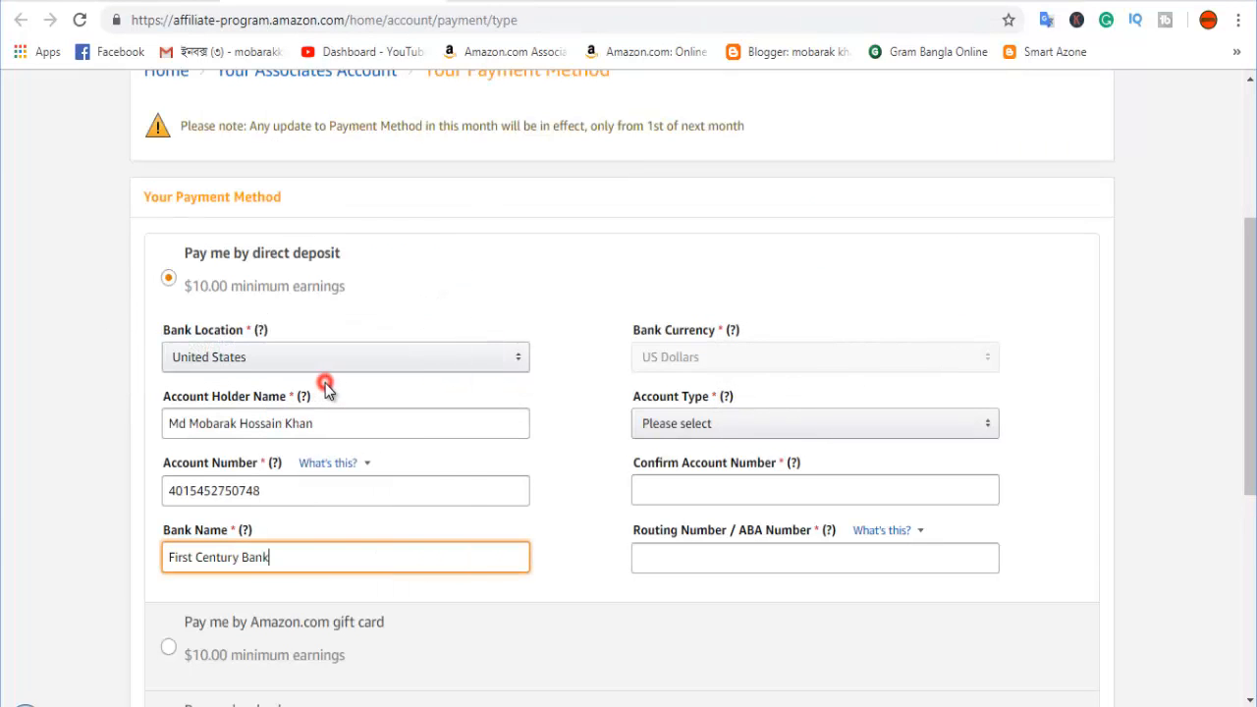
click(567, 595)
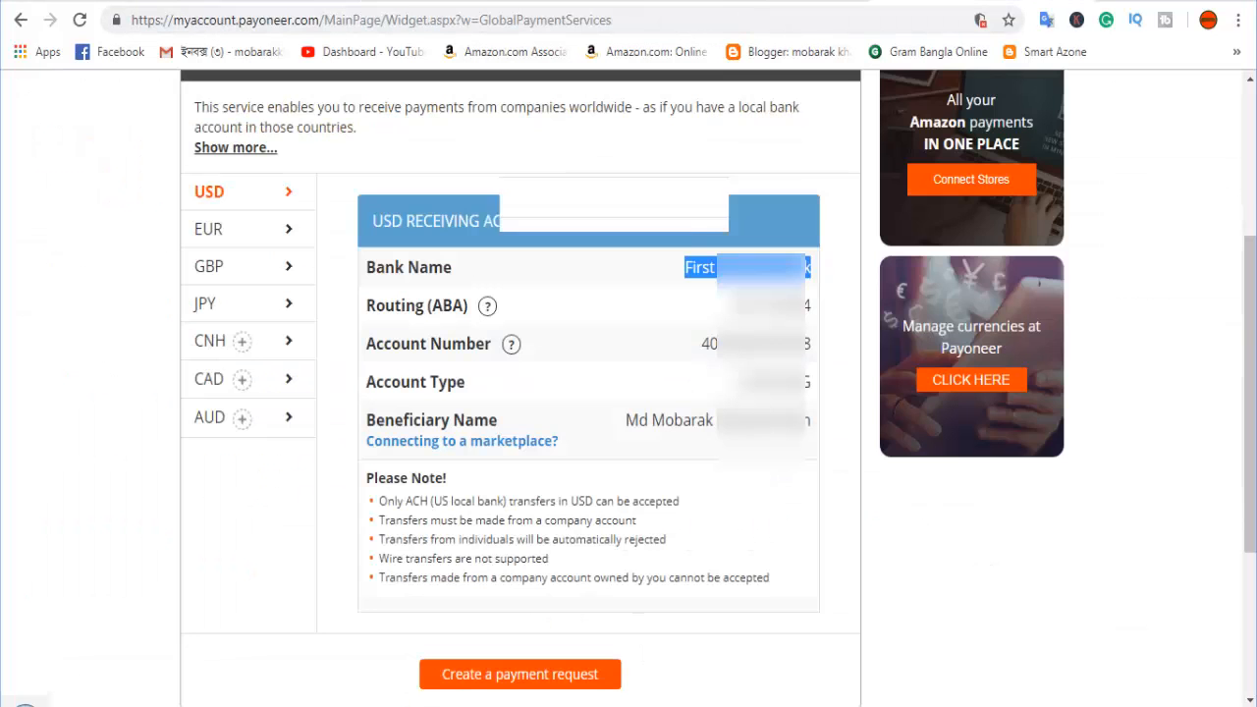
Copy the account number from the Payoneer USD receiving account into the Amazon Associates form's Confirm Account Number field
click(552, 0)
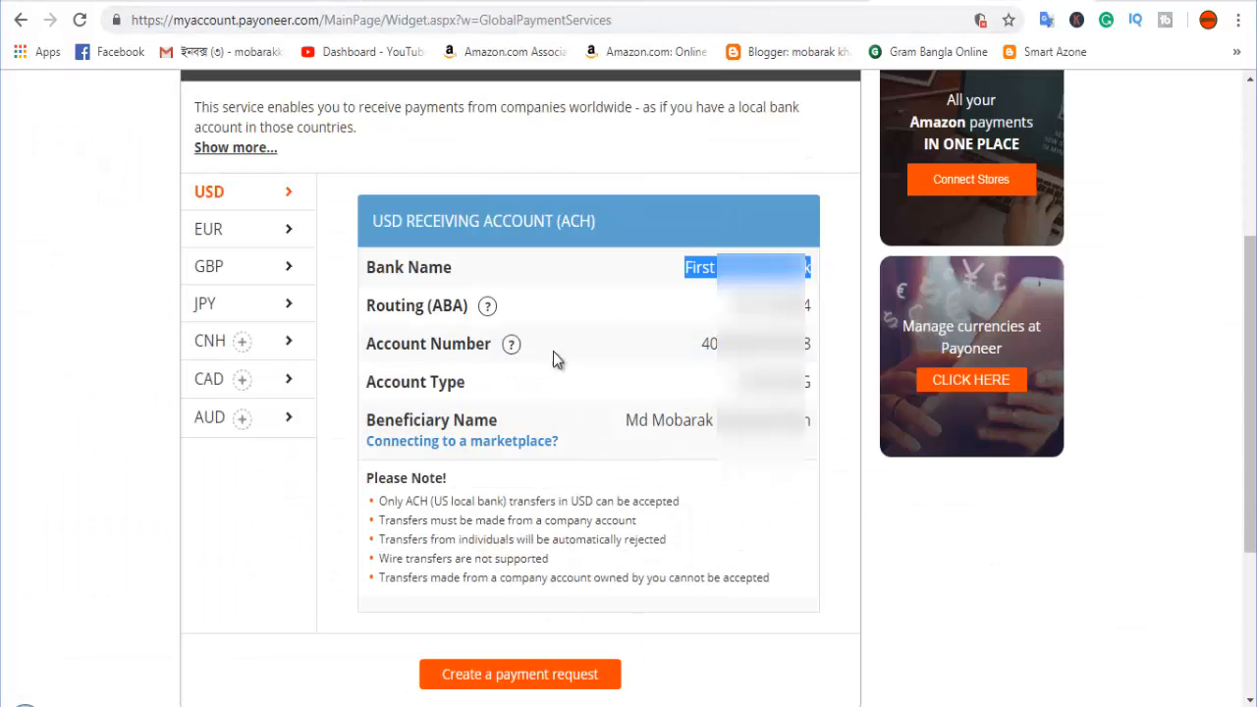
drag(701, 345, 809, 344)
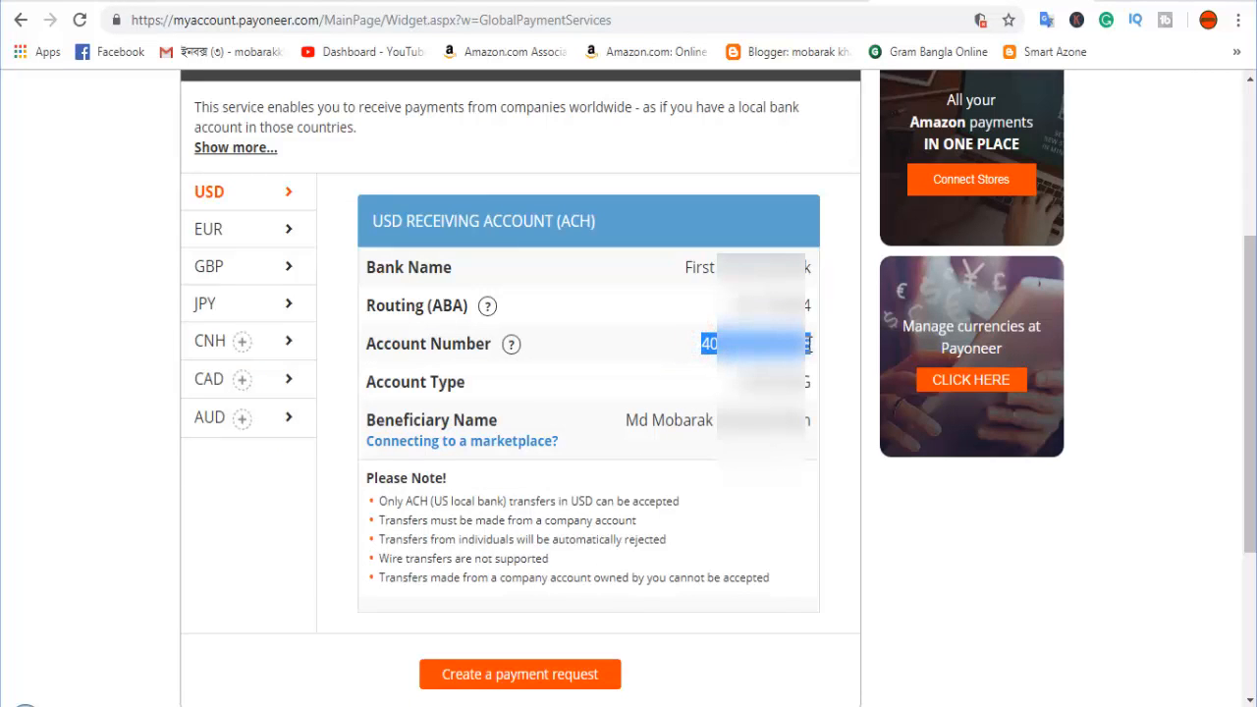
right_click(762, 346)
click(807, 360)
click(364, 2)
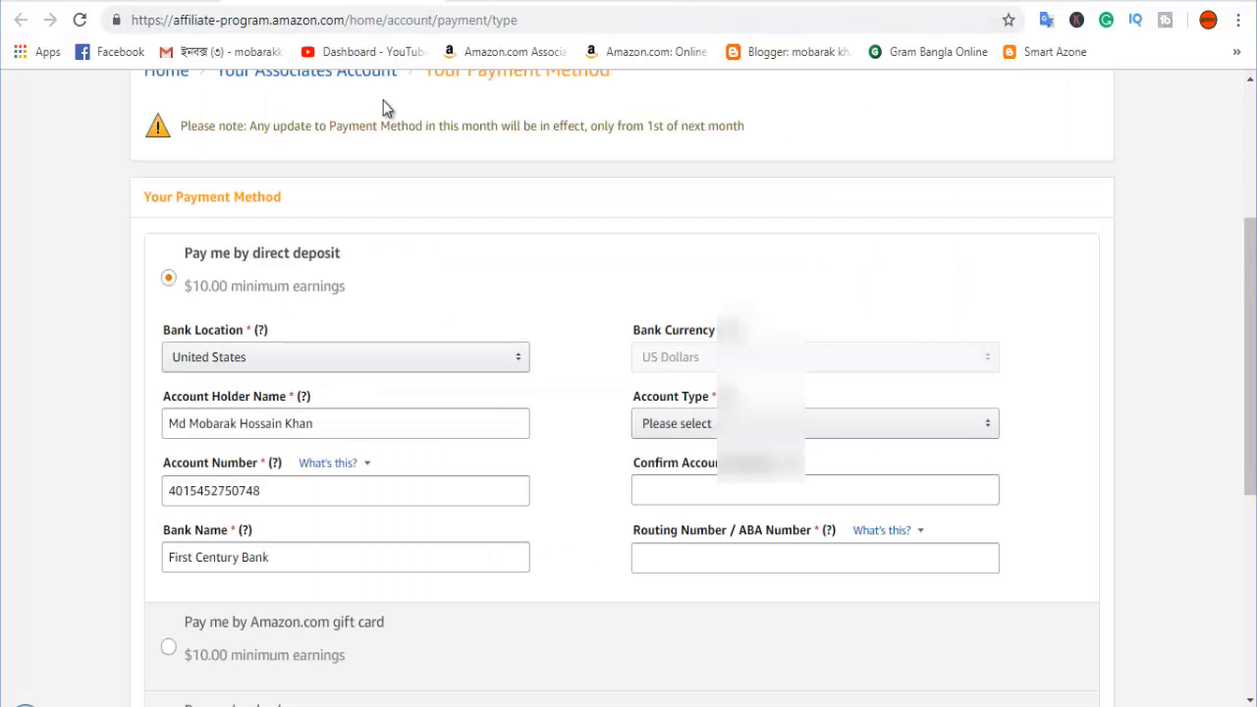
right_click(749, 487)
click(826, 322)
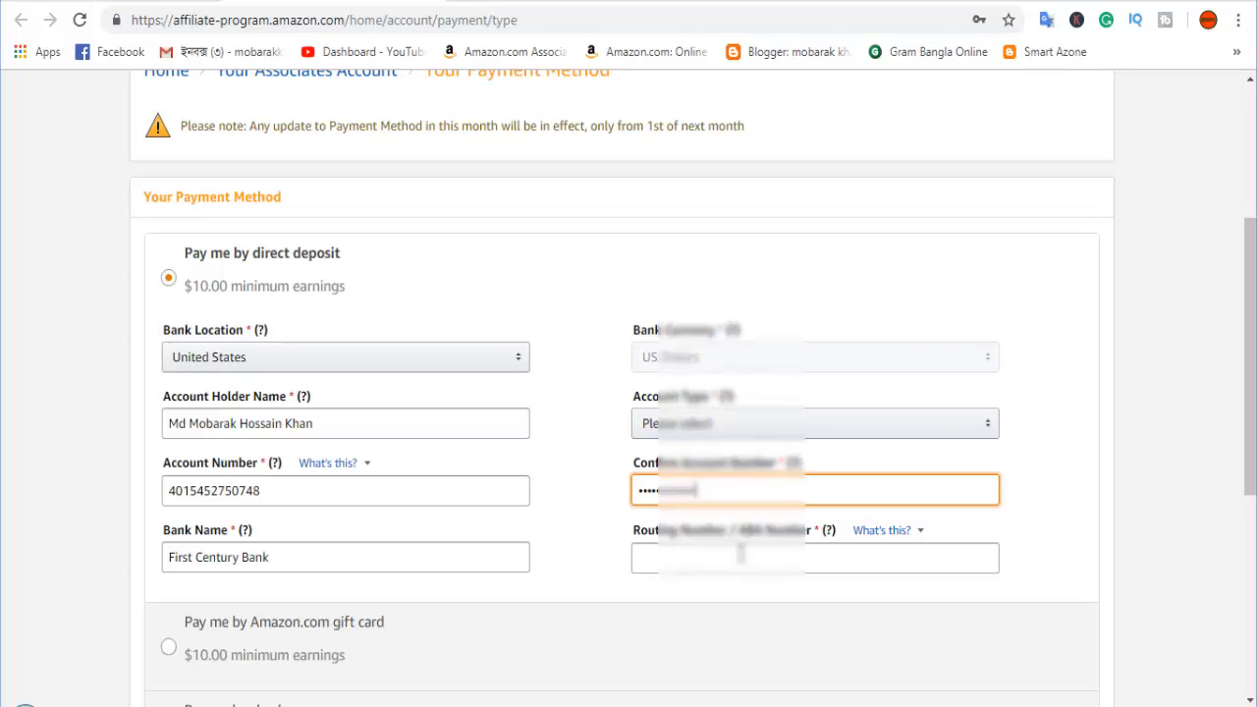
Copy the routing (ABA) number from the Payoneer USD receiving account into the Amazon form's Routing Number / ABA Number field
click(918, 3)
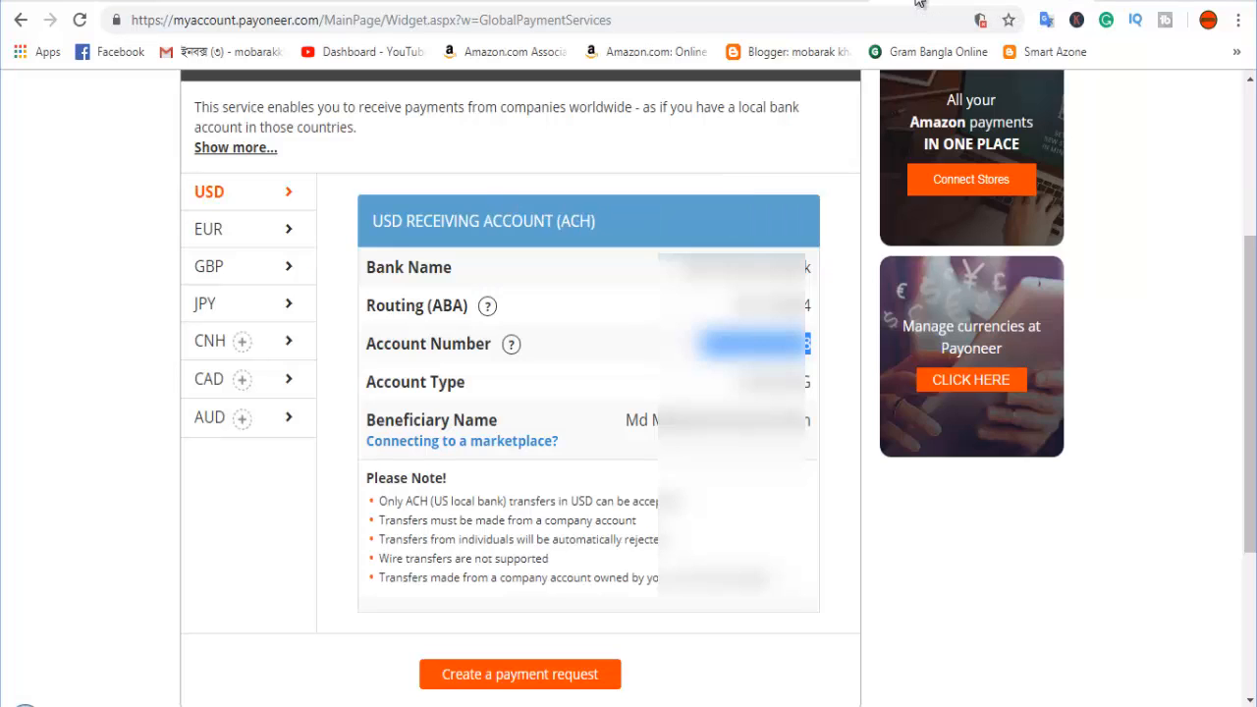
mouse_move(491, 309)
key(ctrl+shift+Tab)
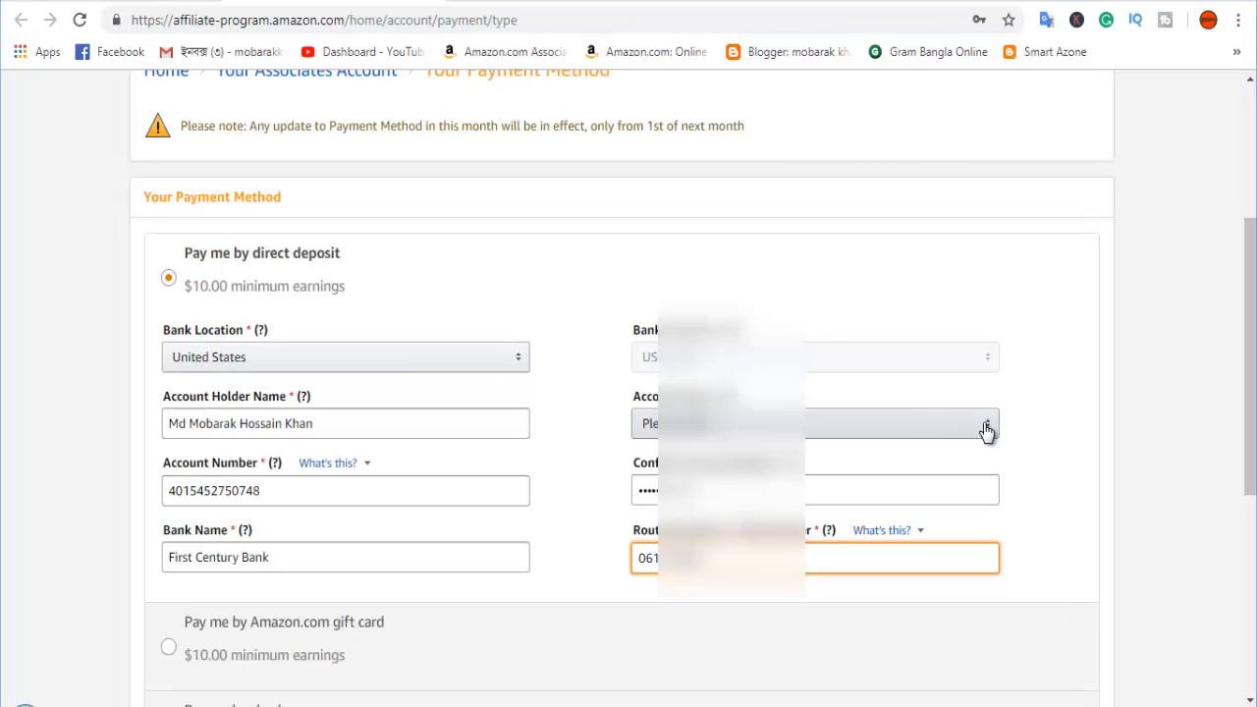
Check the account type in the Payoneer receiving account details and set the Amazon form's Account Type to Checking
click(870, 4)
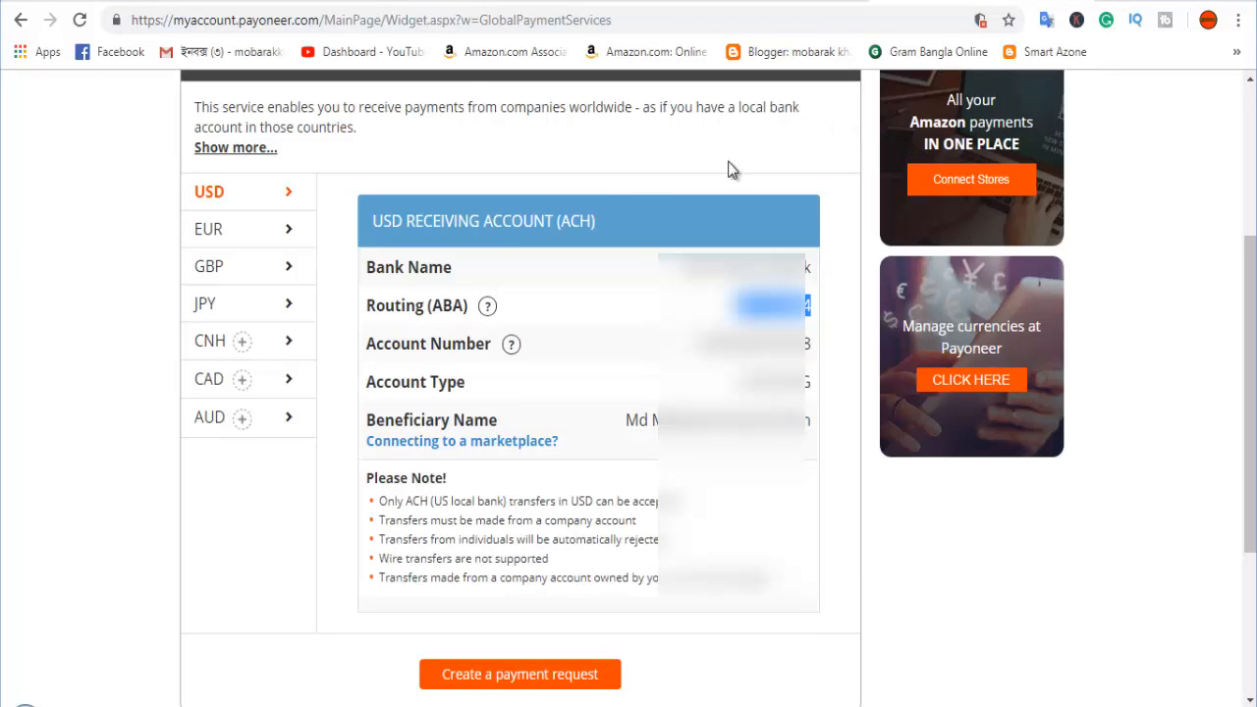
key(ctrl+shift+Tab)
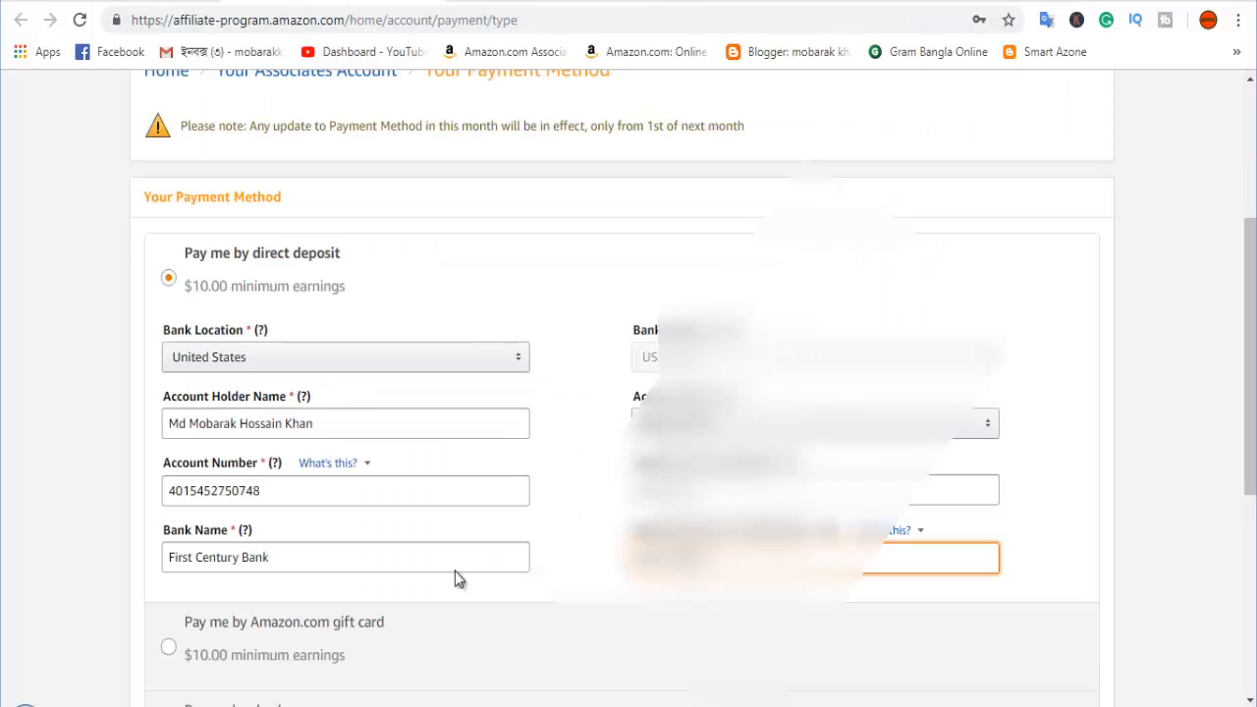
click(989, 430)
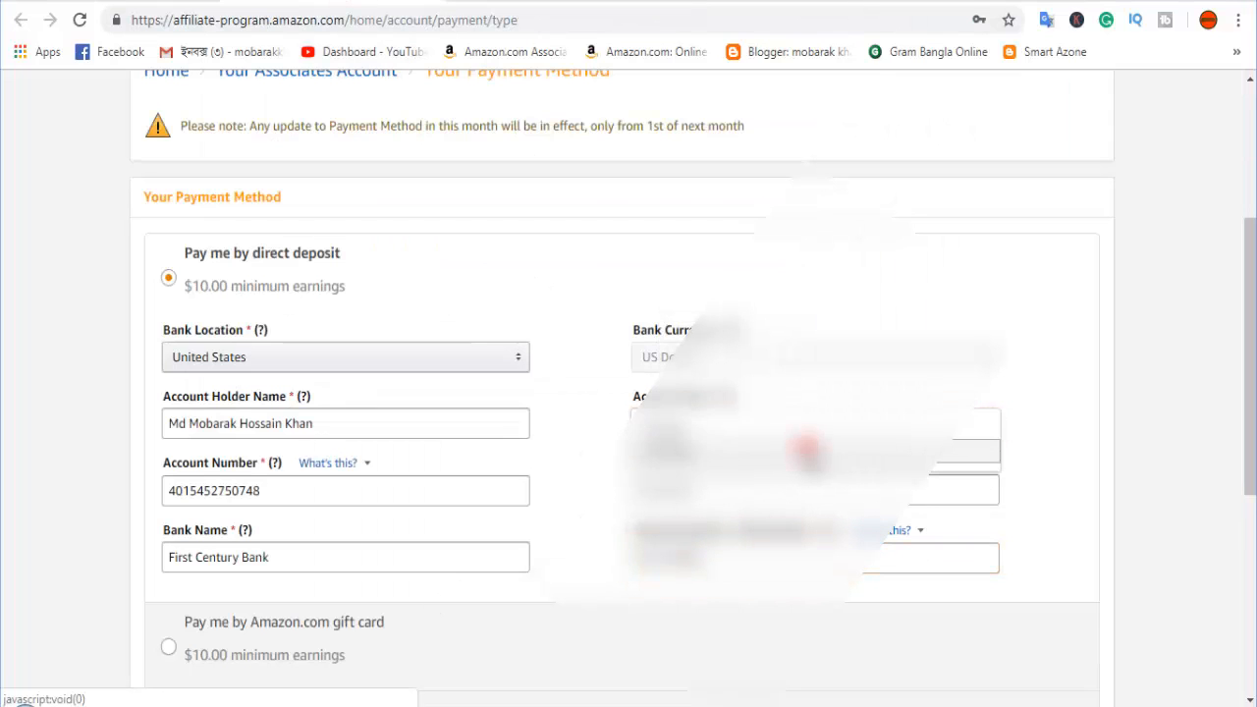
click(805, 449)
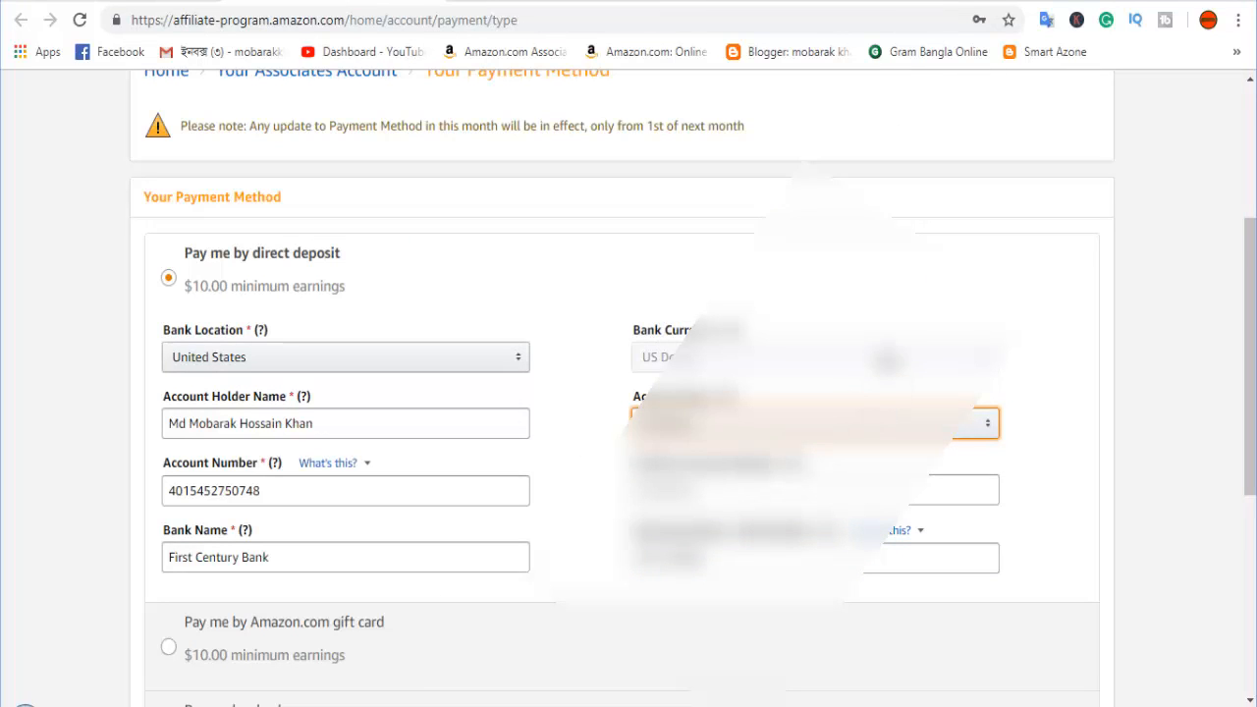
click(716, 284)
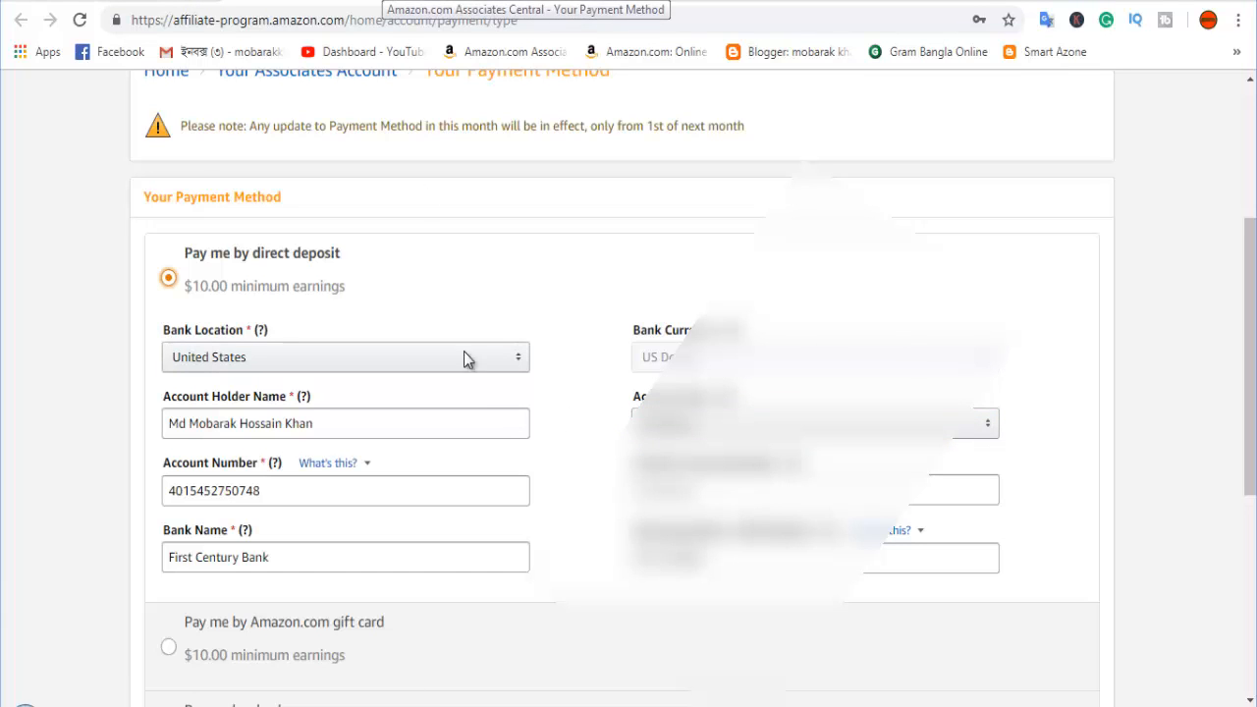
Submit the direct deposit payment details and return to the Amazon Associates home page
scroll(505, 601, down, 2)
click(177, 617)
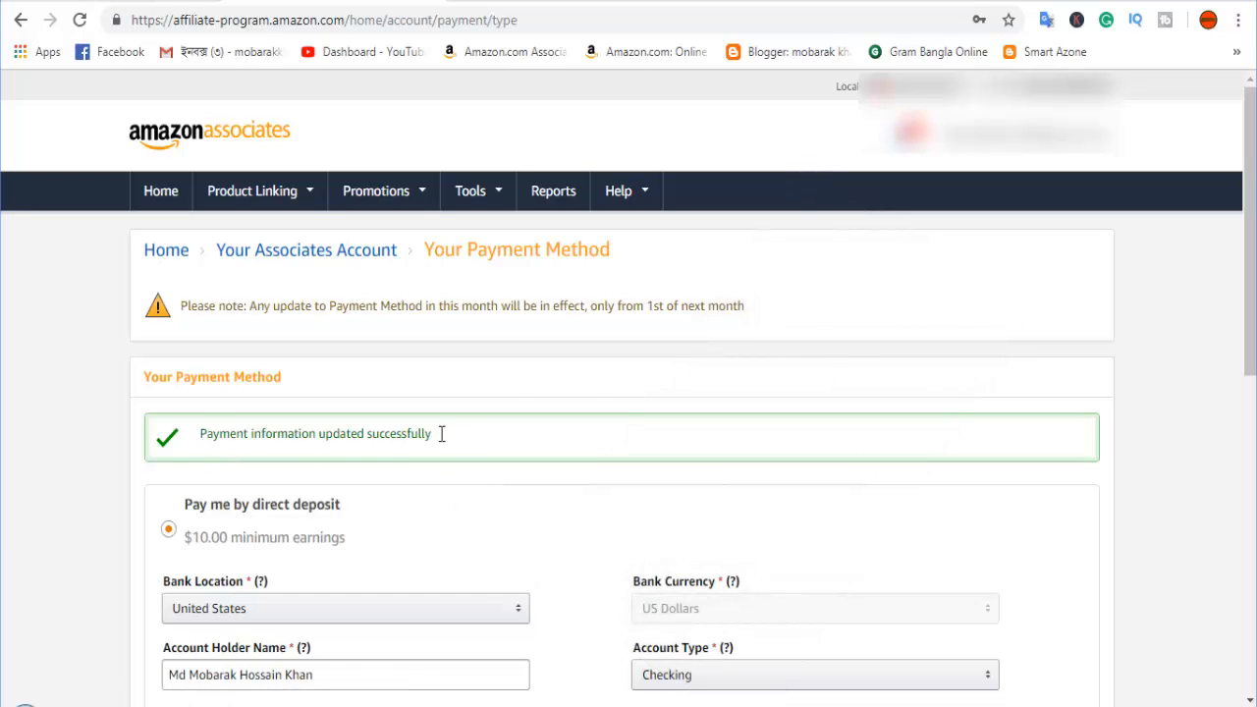
click(165, 193)
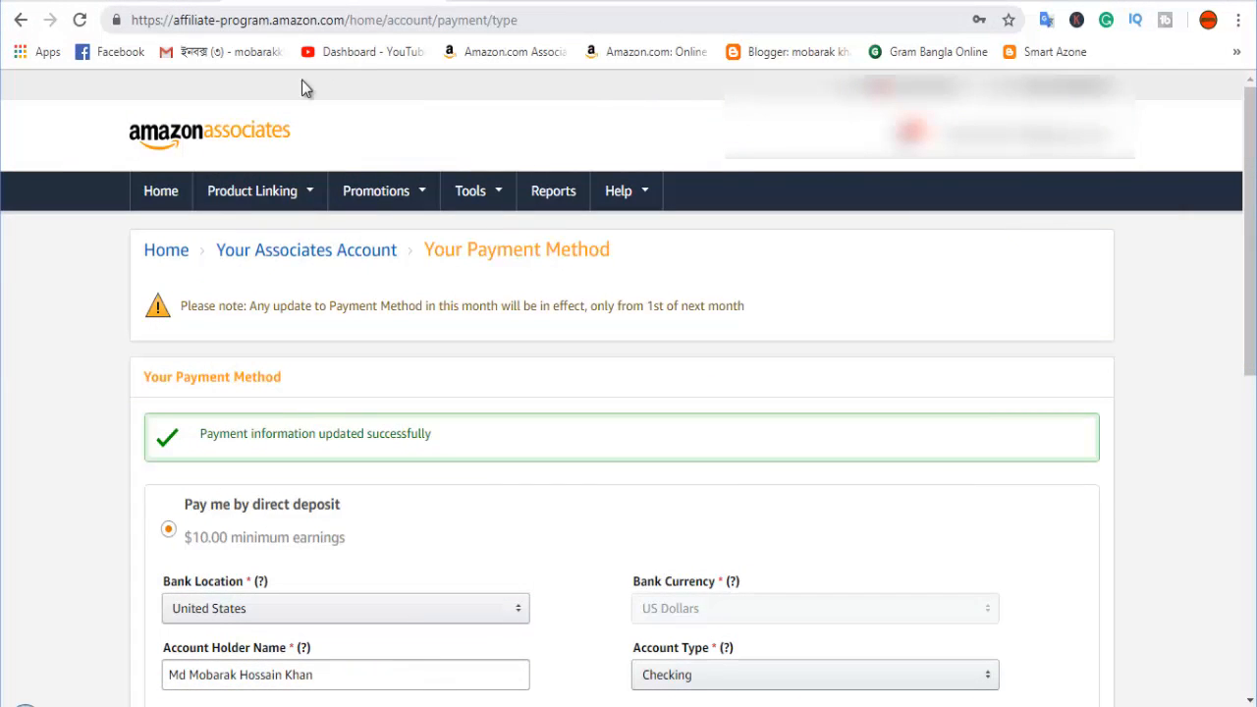
click(169, 194)
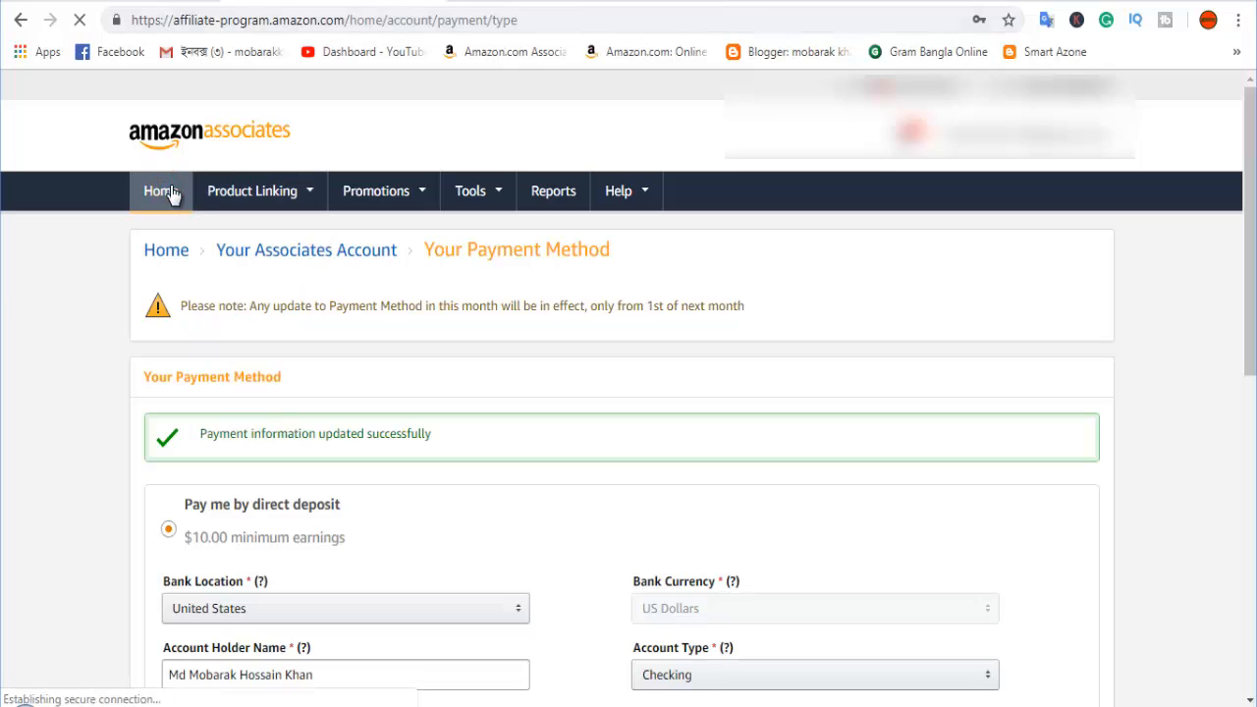